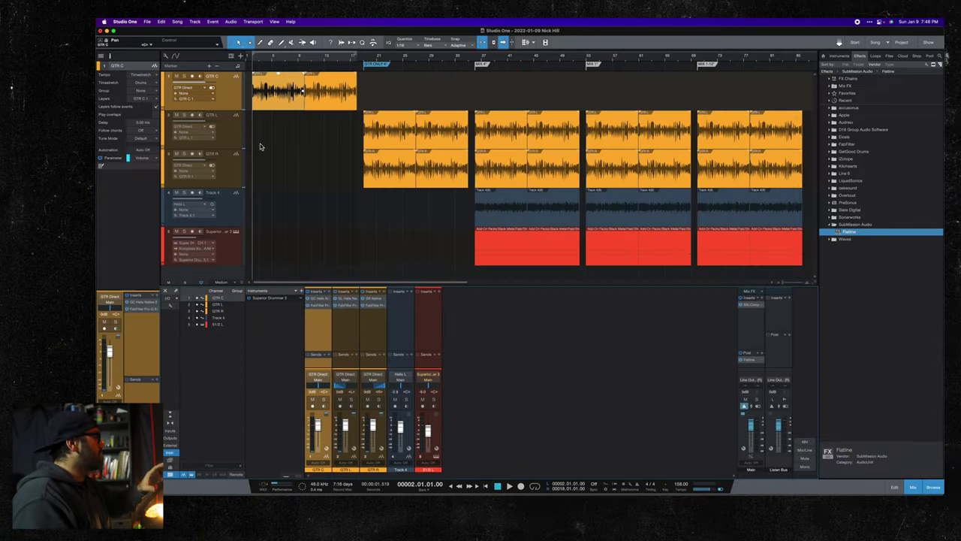
Open the Helix Native insert of the GTR L track and move its window up over the arrangement.
drag(364, 129, 415, 130)
click(357, 302)
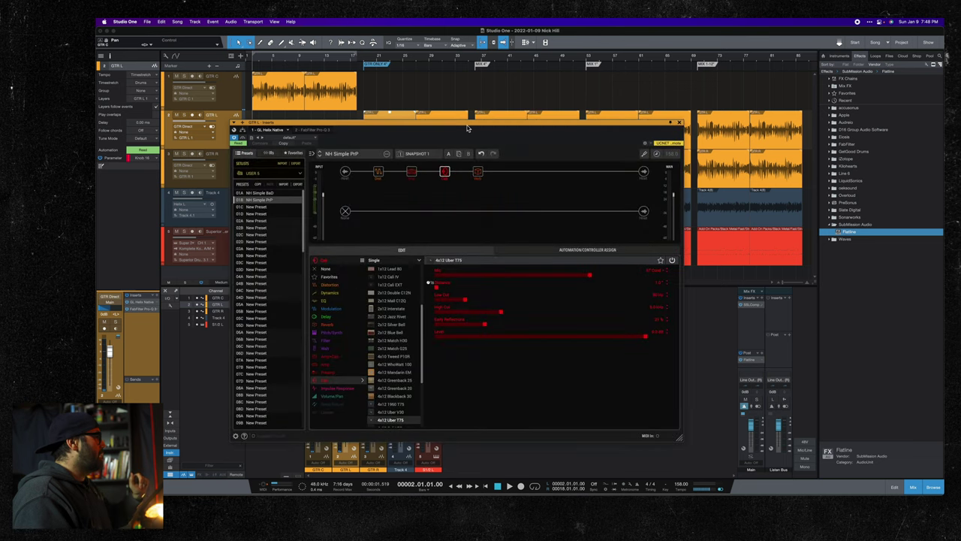
drag(467, 128, 405, 105)
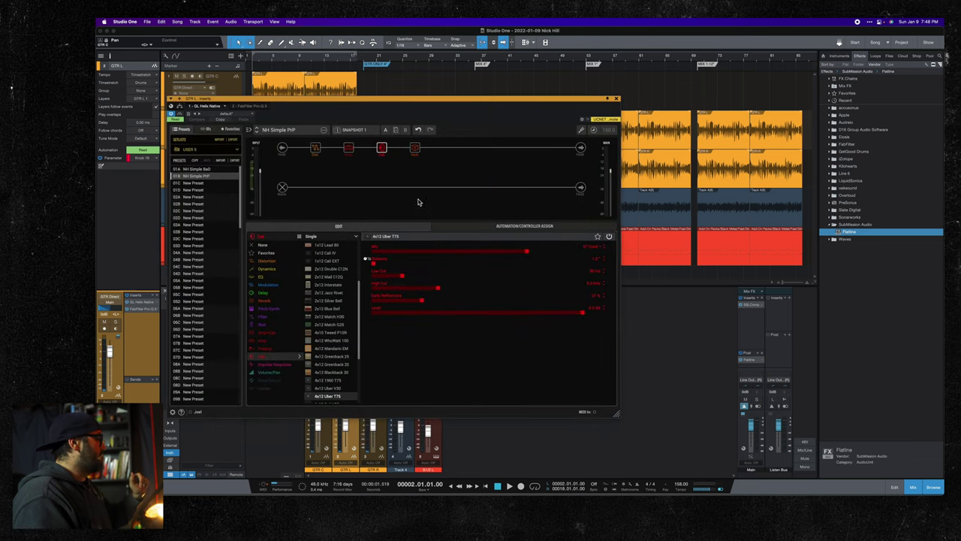
Place the playhead at bar 22 and at the start of each MIX section, moving the plug-in window clear of the tracks.
click(385, 59)
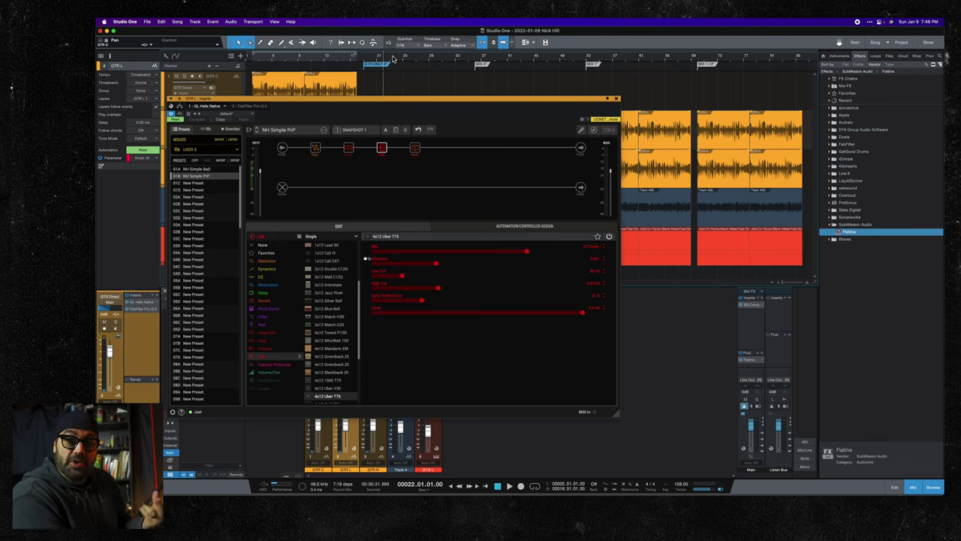
drag(535, 106, 533, 295)
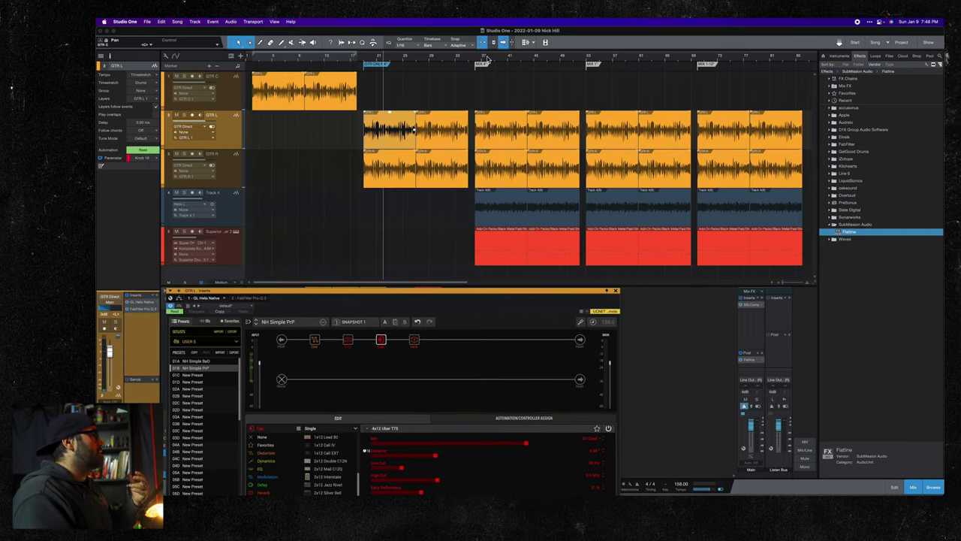
click(486, 58)
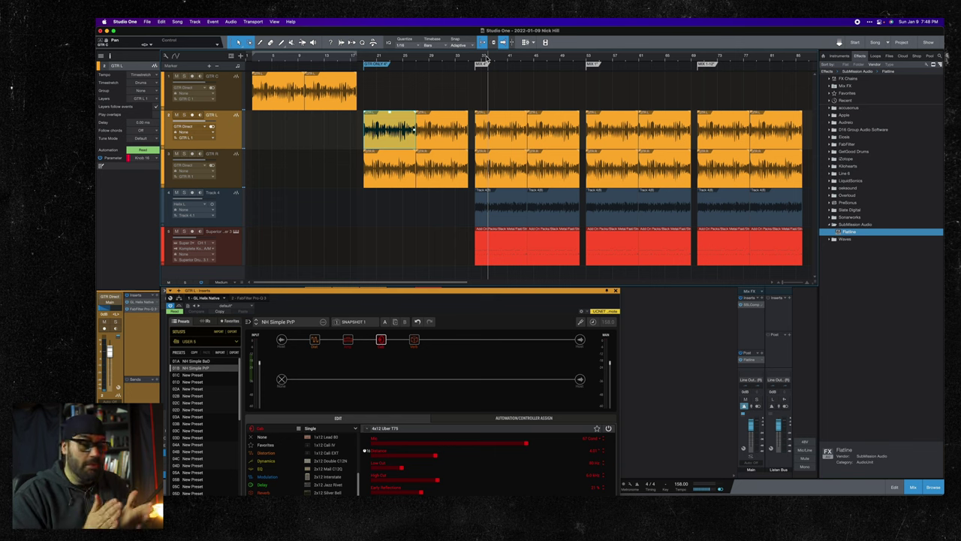
click(593, 59)
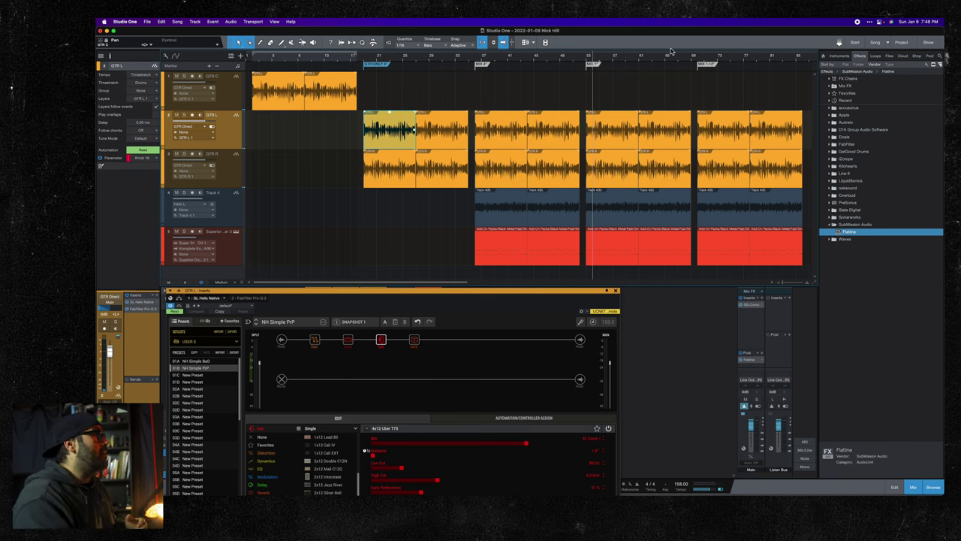
click(699, 60)
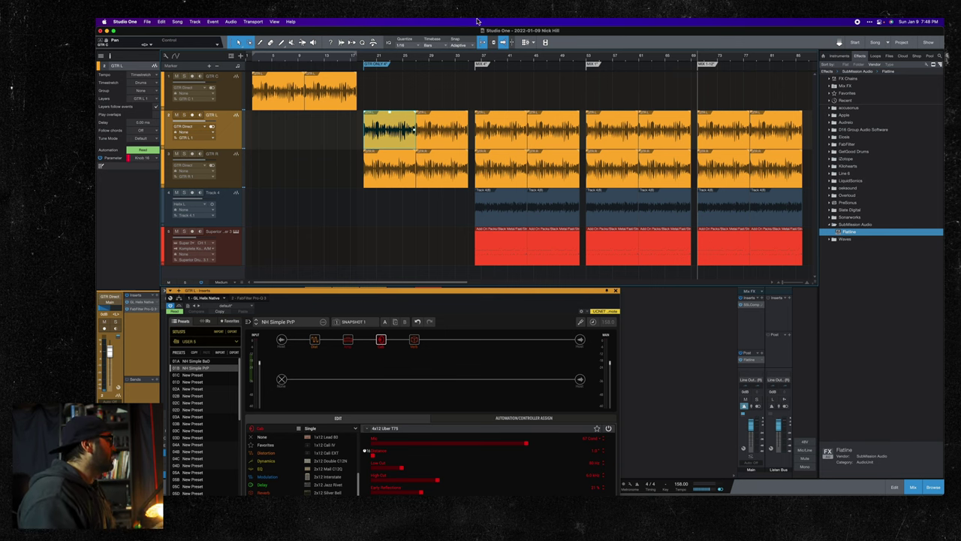
Bring the plug-in window back into view and return the playhead to bar 2, at the start of the GTR C clip.
drag(288, 295, 422, 130)
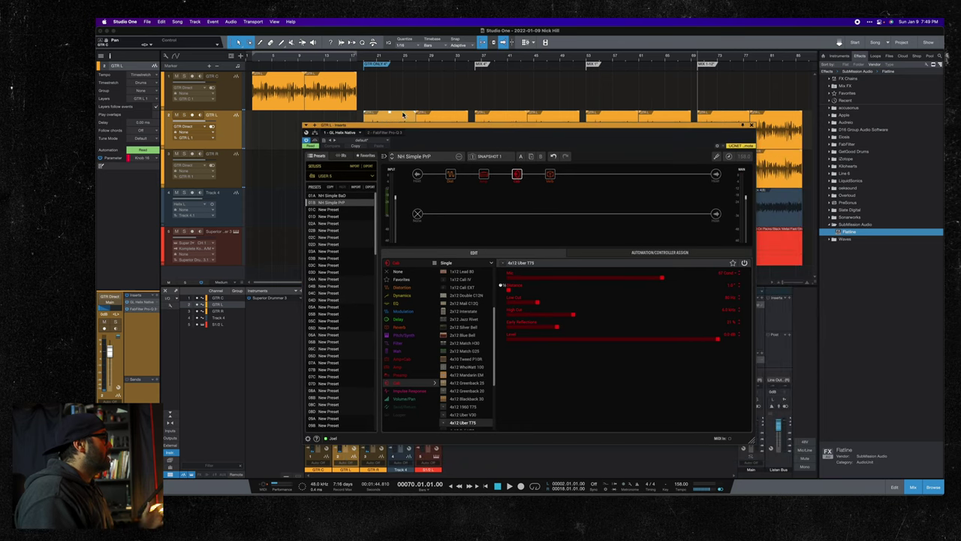
click(255, 63)
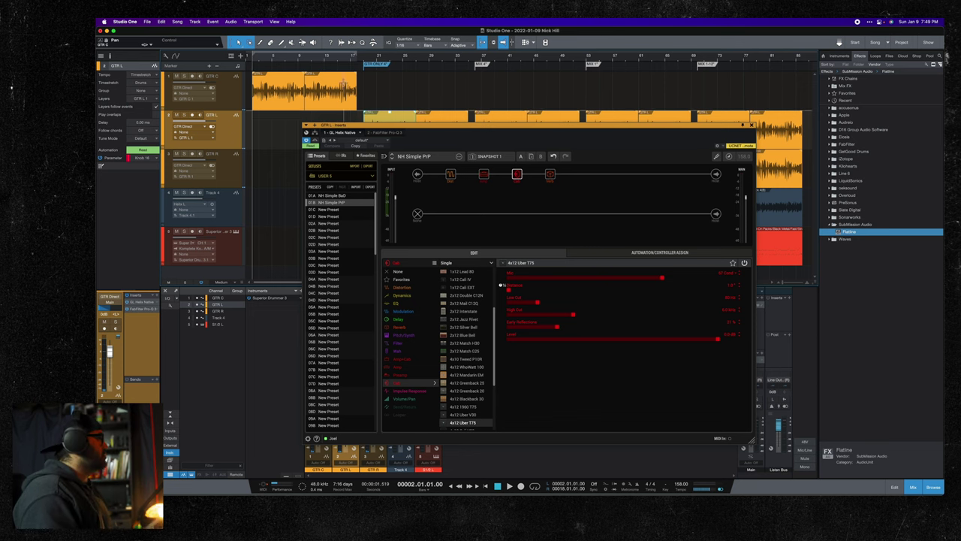
scroll(317, 82, up, 3)
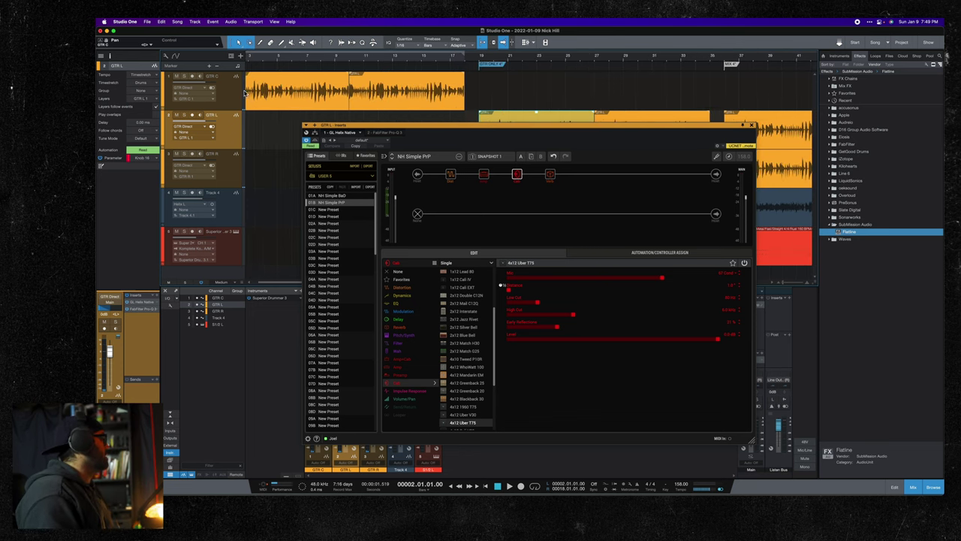
Show the Helix Native editor of the GTR C track, play its guitar part from bar 2, and stop.
click(316, 143)
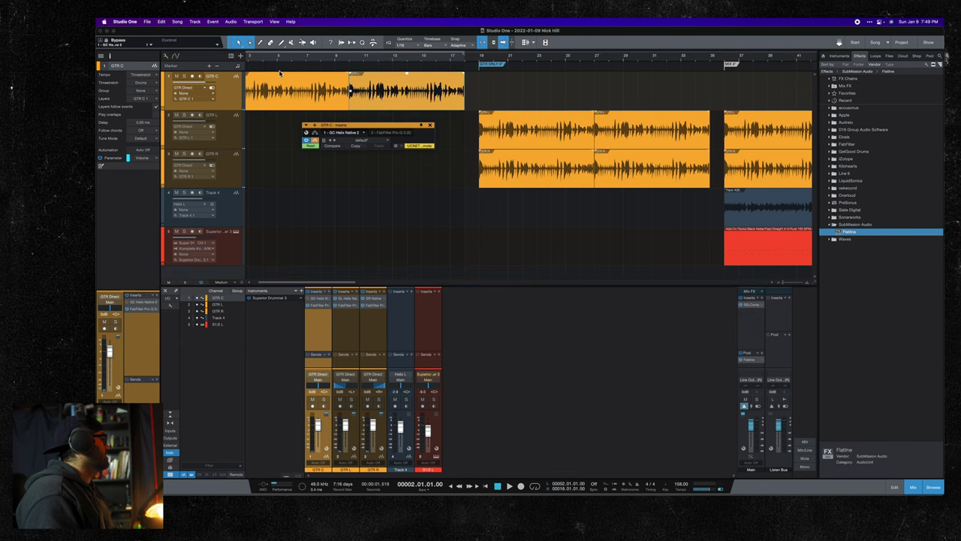
click(315, 141)
key(space)
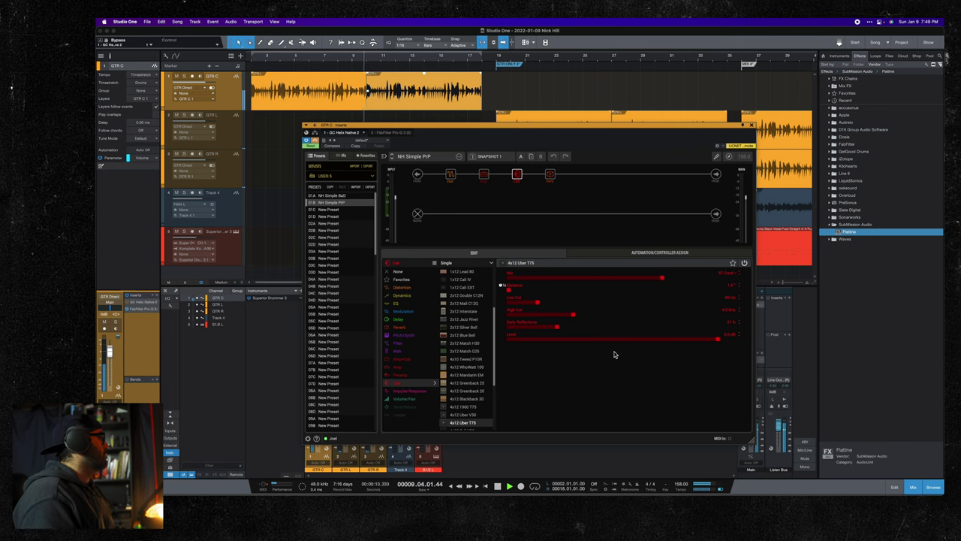
key(space)
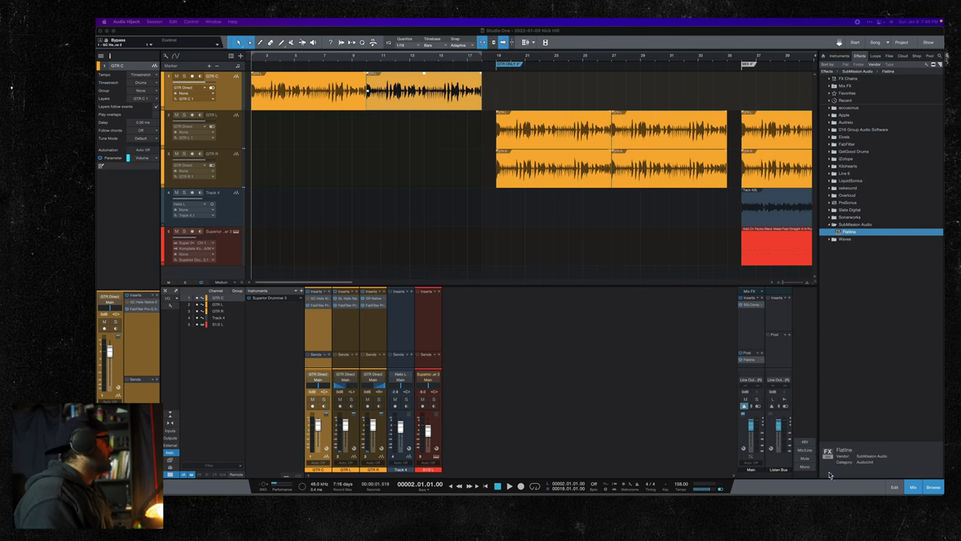
Arrange the GTR C track's Helix Native and FabFilter Pro-Q 3 windows side by side.
click(652, 408)
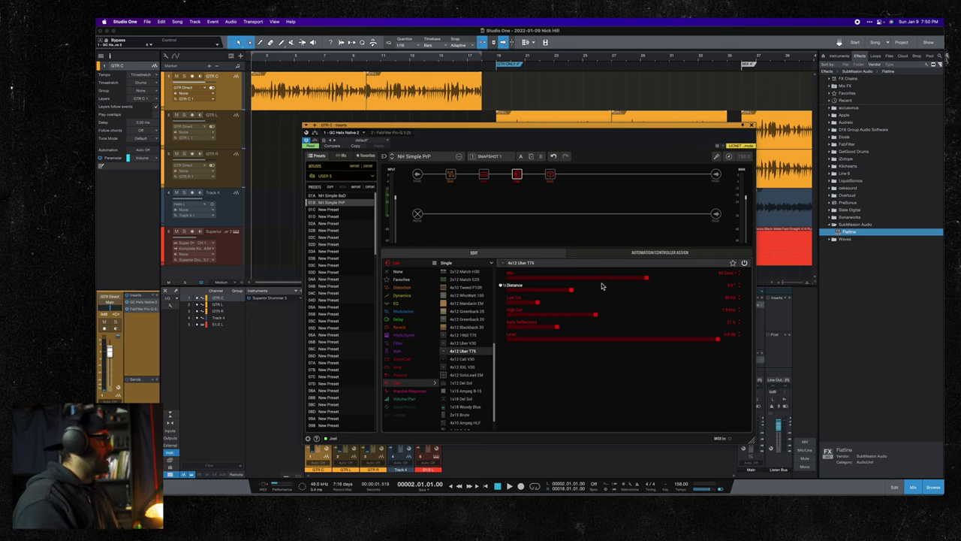
click(388, 133)
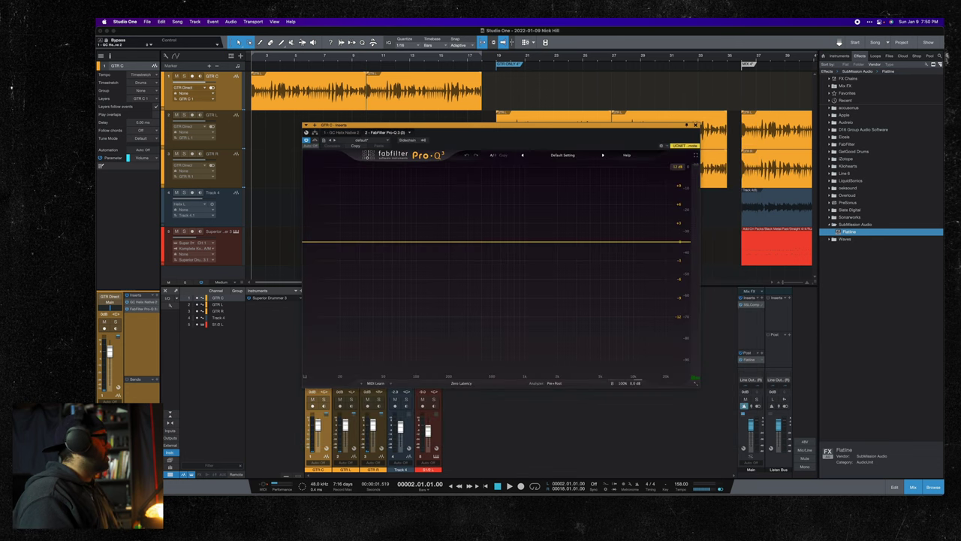
drag(416, 128, 635, 101)
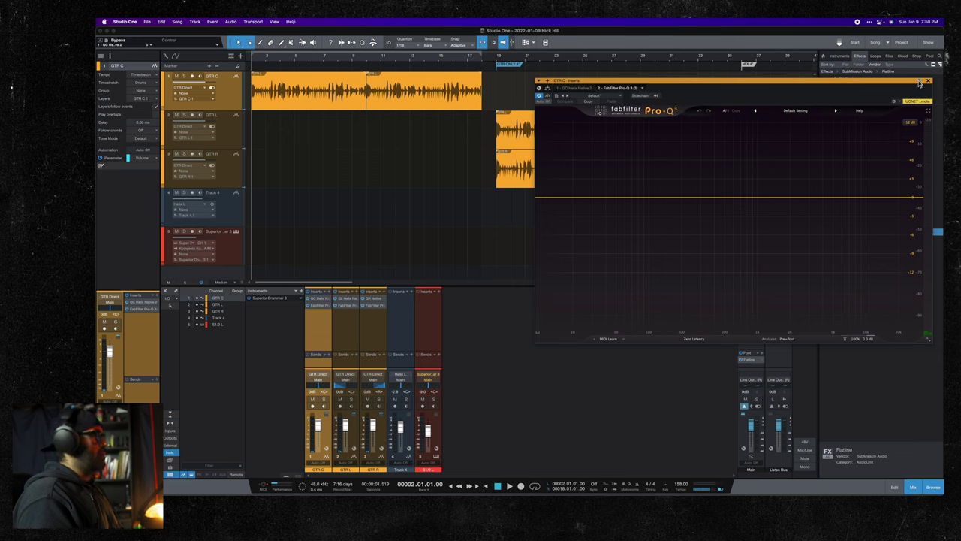
click(139, 302)
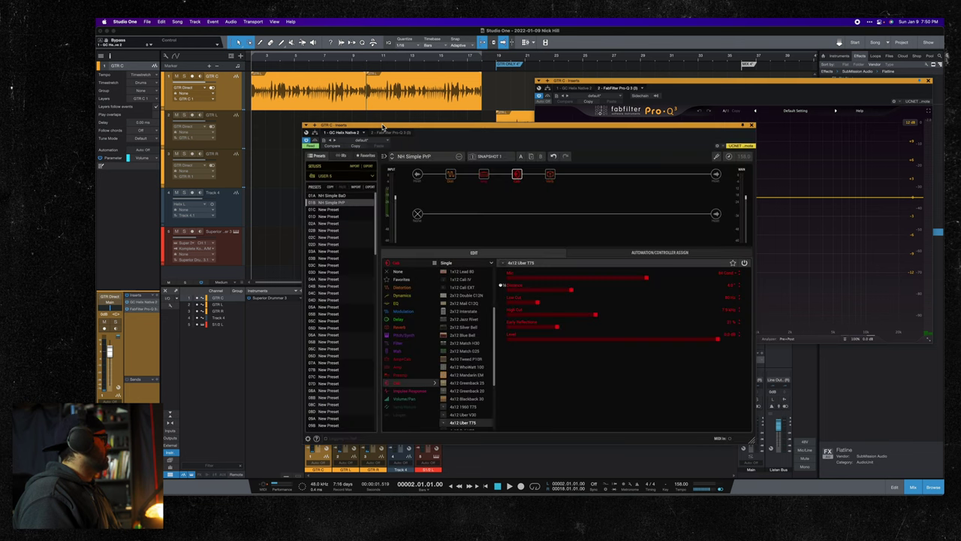
drag(383, 126, 183, 121)
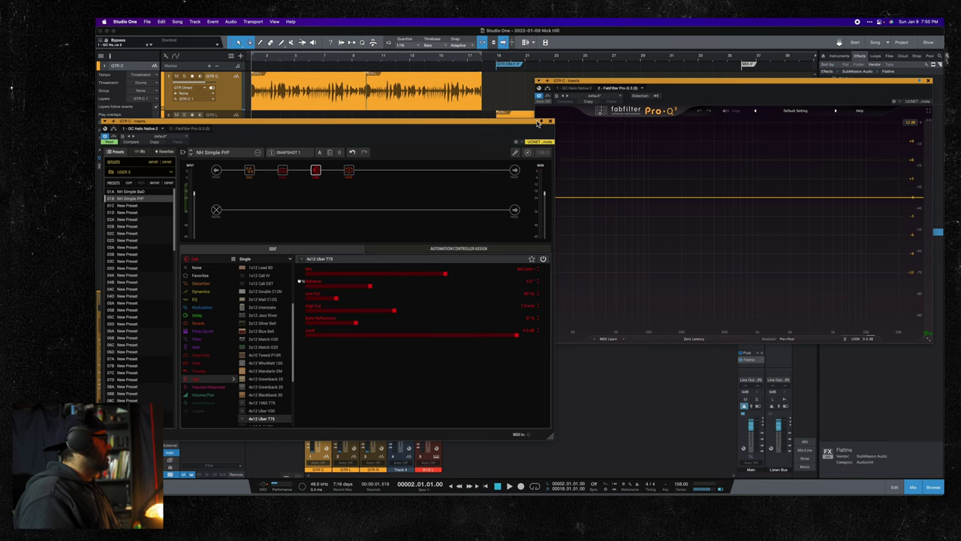
drag(596, 83, 601, 142)
Sweep the 4x12 Uber T75 cab's Distance between 1.0" and 12.0" during playback, ending at 1.0", and stop.
key(space)
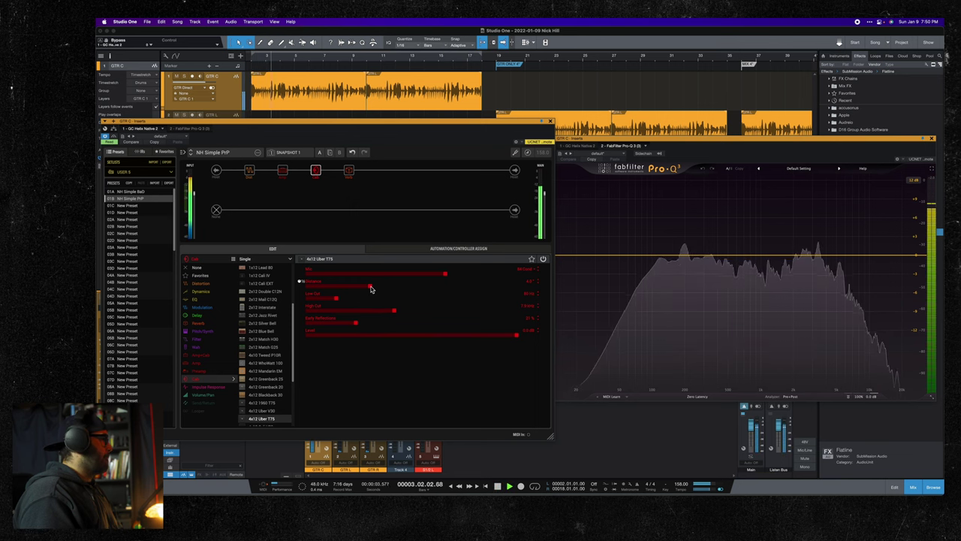
drag(372, 287, 307, 290)
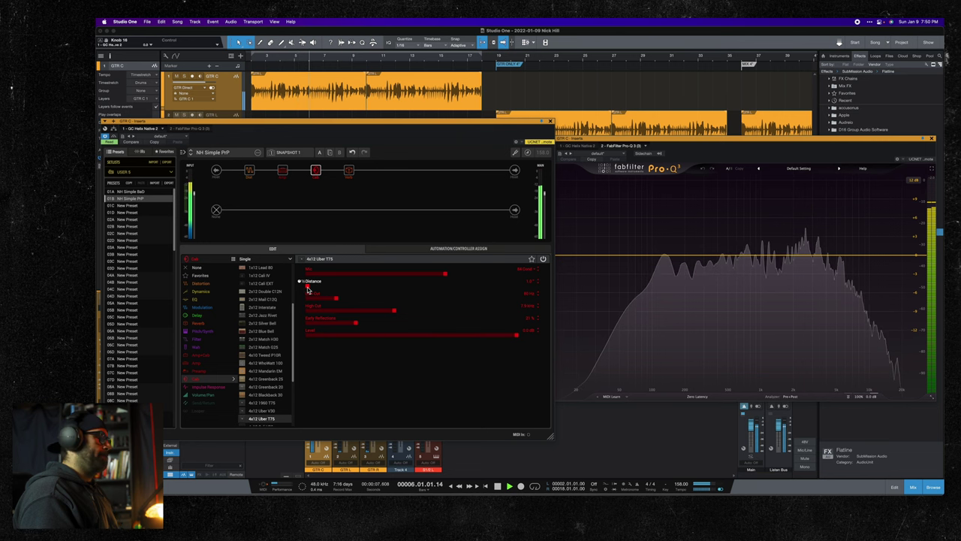
drag(307, 291, 541, 293)
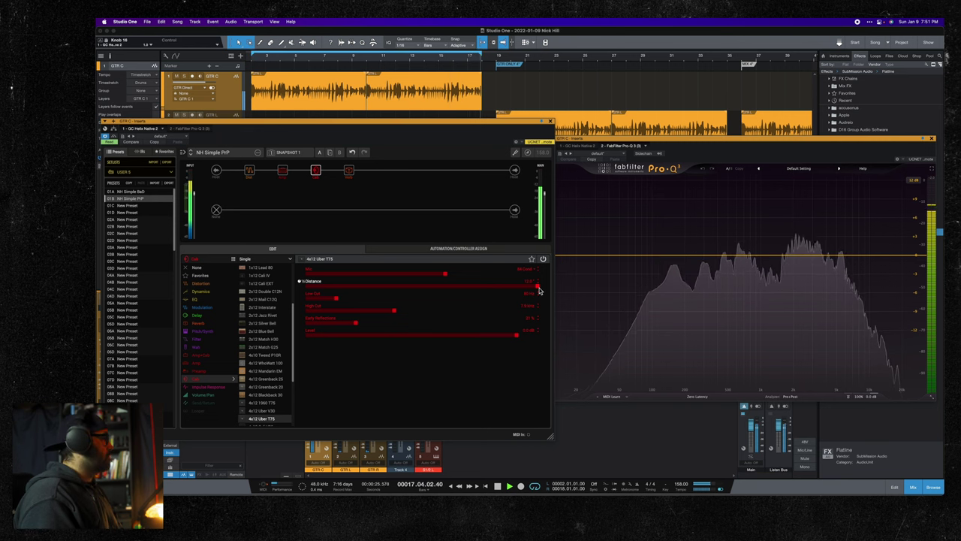
drag(538, 290, 443, 288)
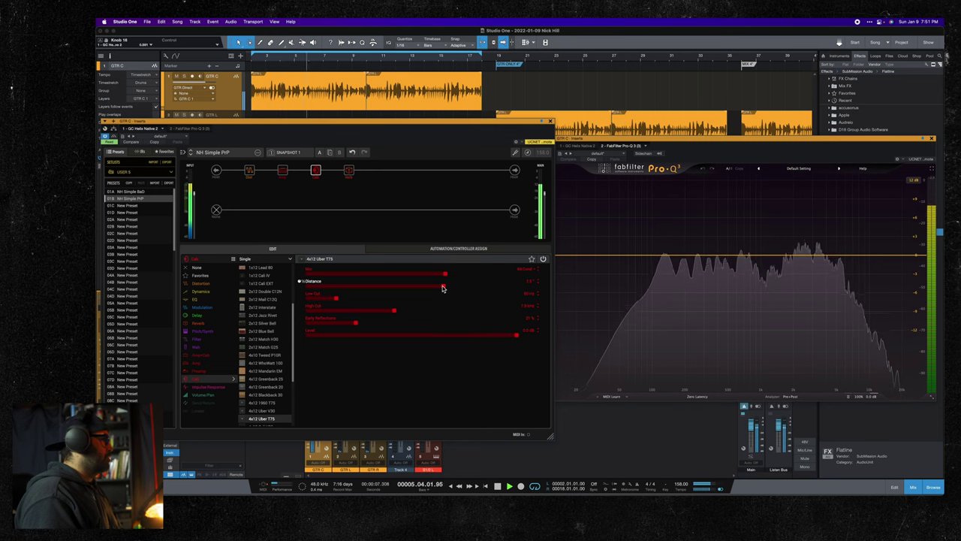
drag(443, 289, 308, 290)
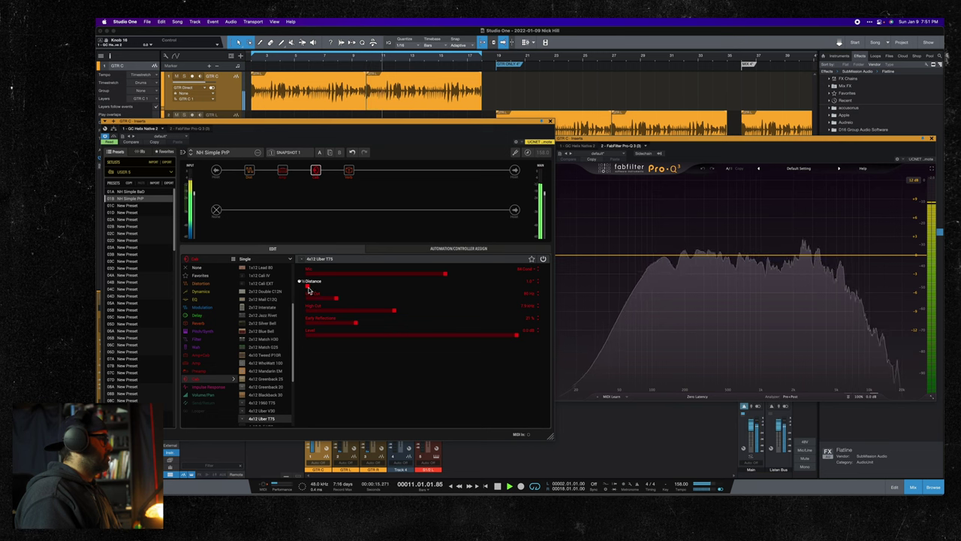
key(space)
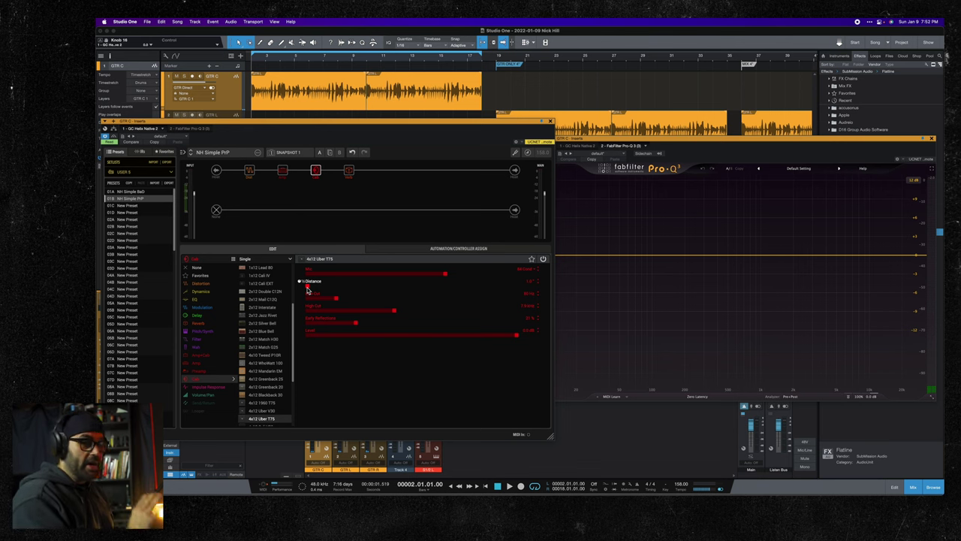
Audition the guitar at 1.0" mic distance, then raise Distance to 10.0" during playback and stop.
key(space)
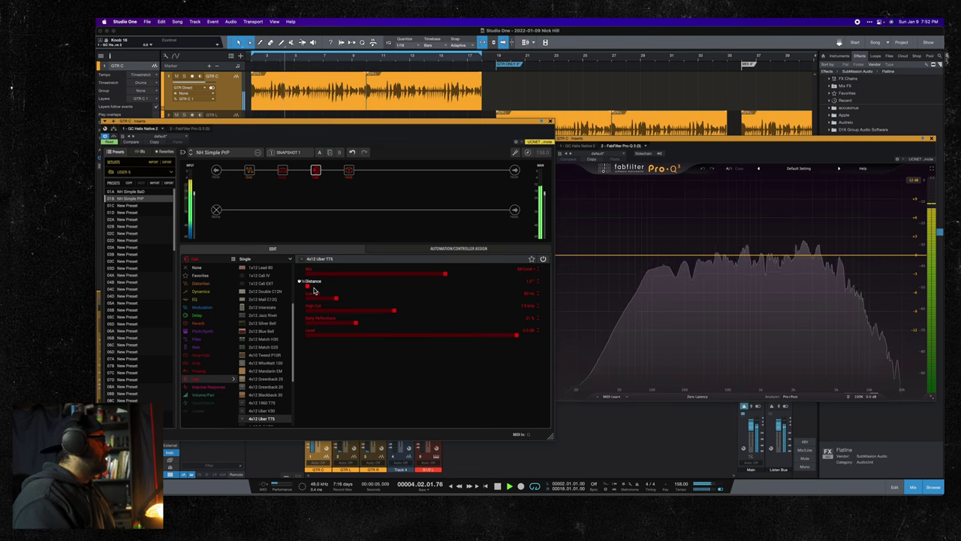
key(space)
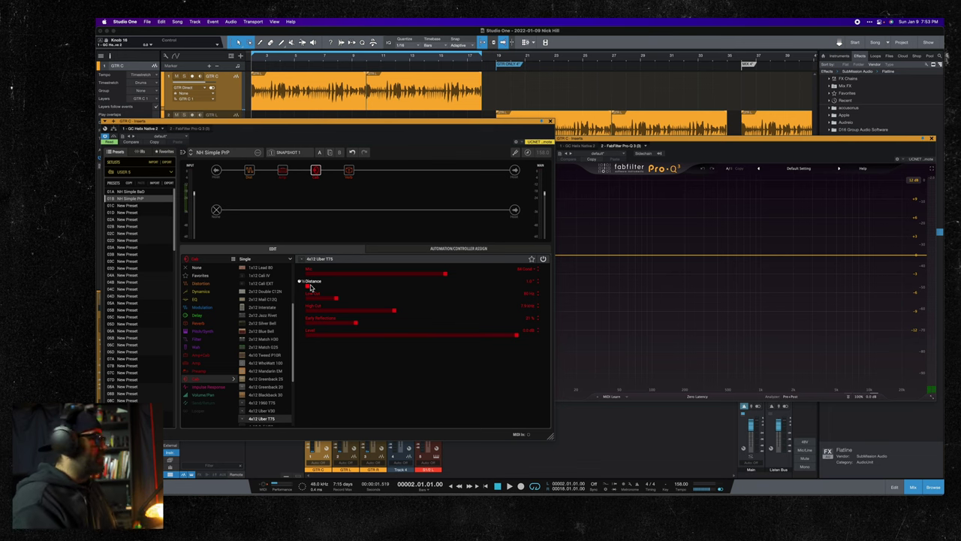
key(space)
drag(310, 287, 497, 290)
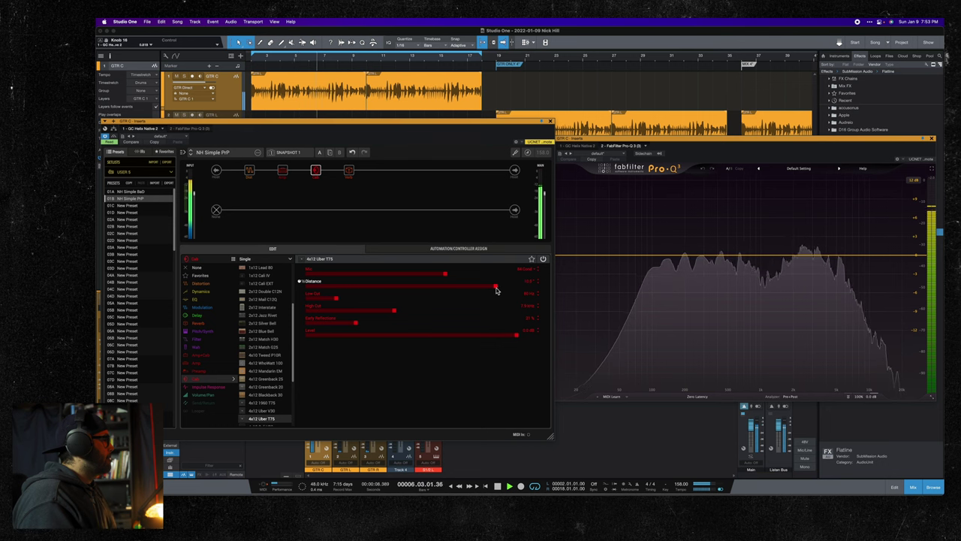
key(space)
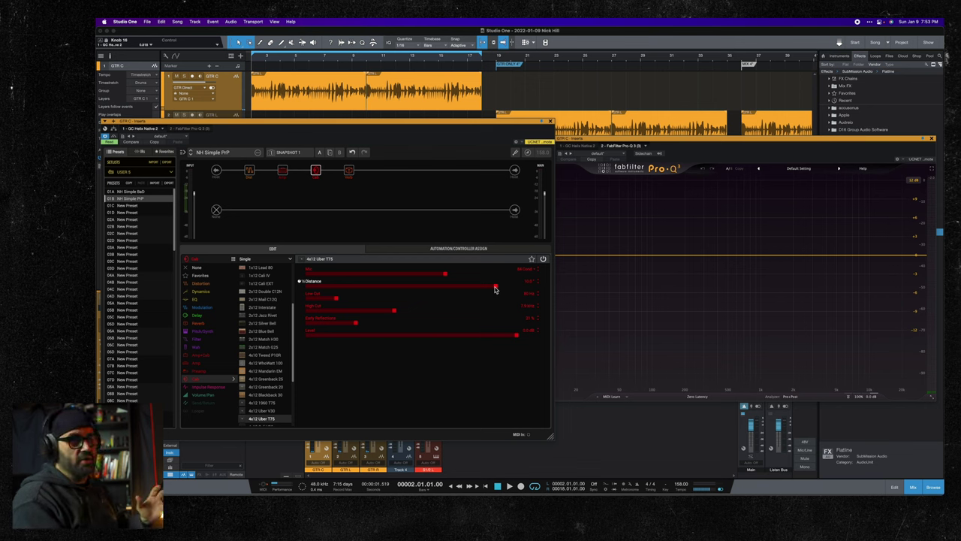
Play the guitar, set the cab's Distance to 4.0", and stop playback.
key(space)
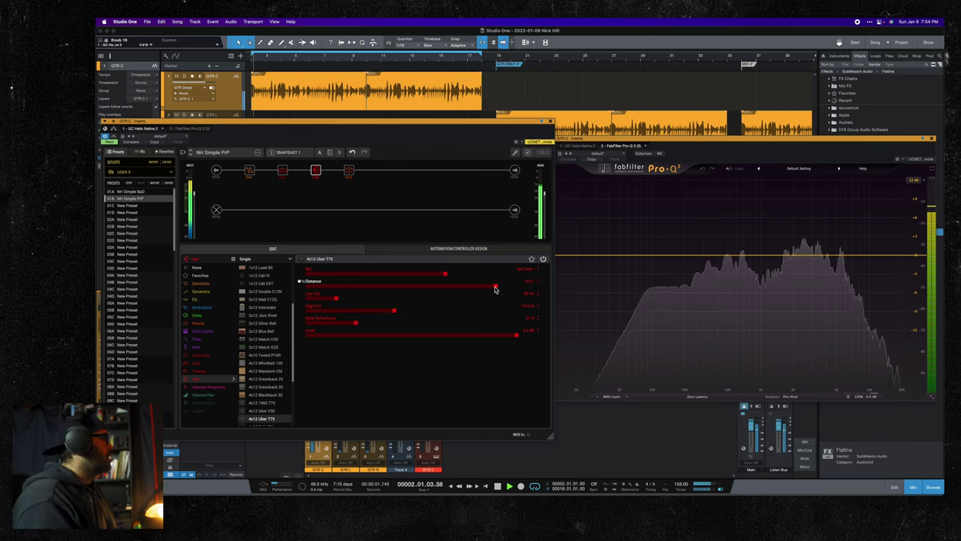
drag(497, 288, 370, 288)
key(space)
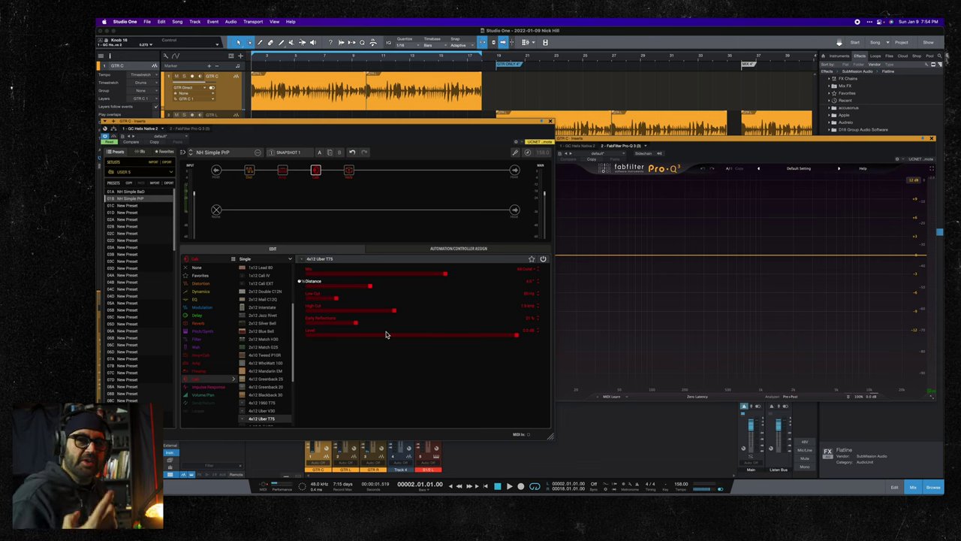
Try the cab's High Cut turned off during playback, compare it using undo and redo, and leave the change undone.
key(space)
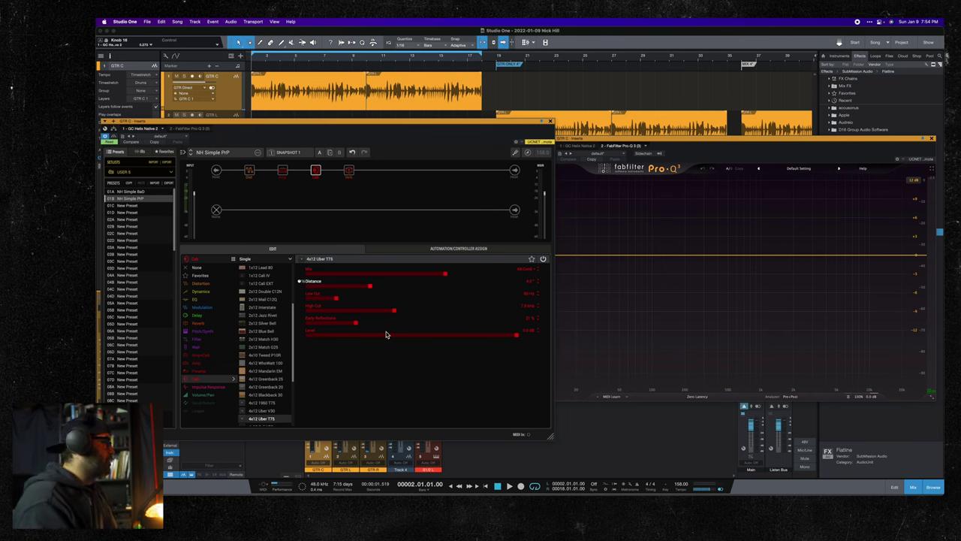
drag(393, 310, 557, 314)
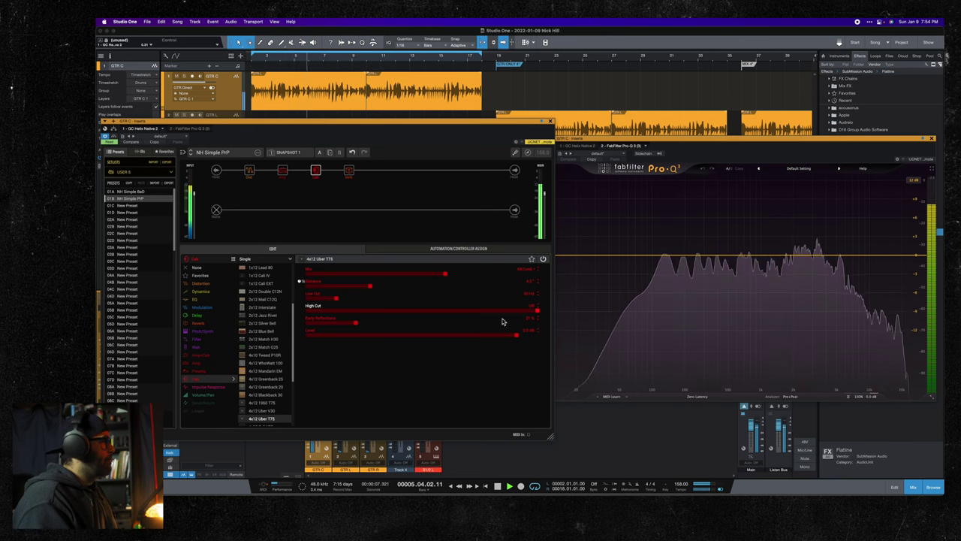
click(352, 153)
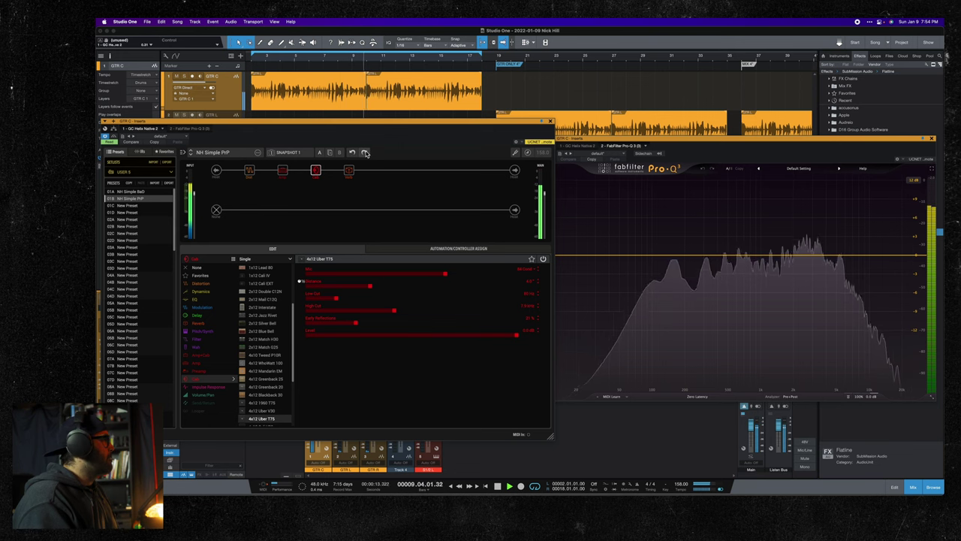
click(365, 152)
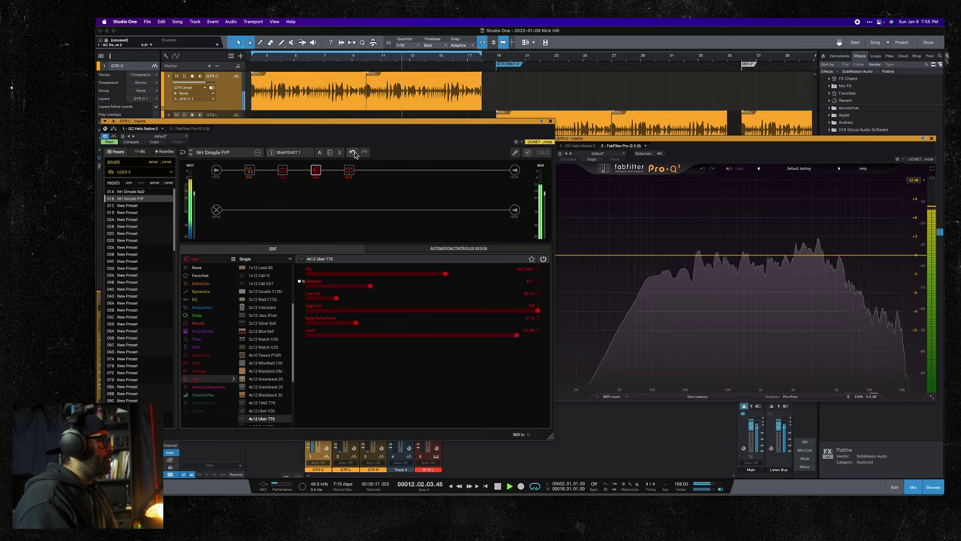
click(355, 154)
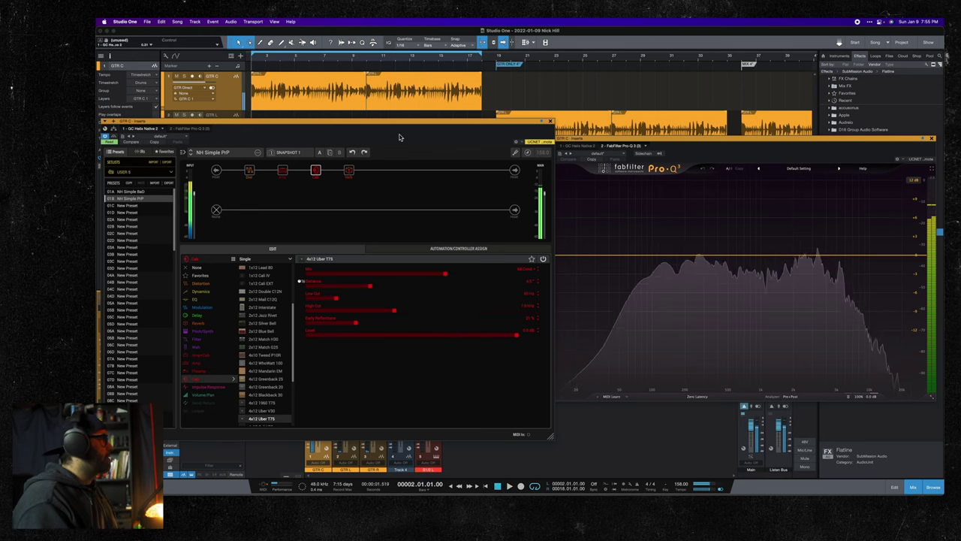
Stop playback, switch the cab mic to 57 Dynamic, set Distance to 1.0", and raise it to 12.0" during another playback.
key(space)
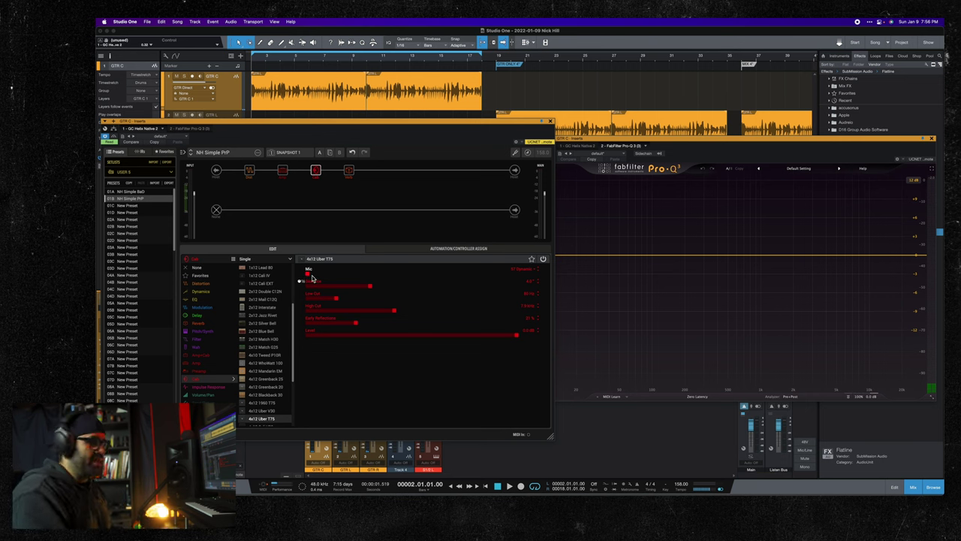
drag(339, 287, 302, 286)
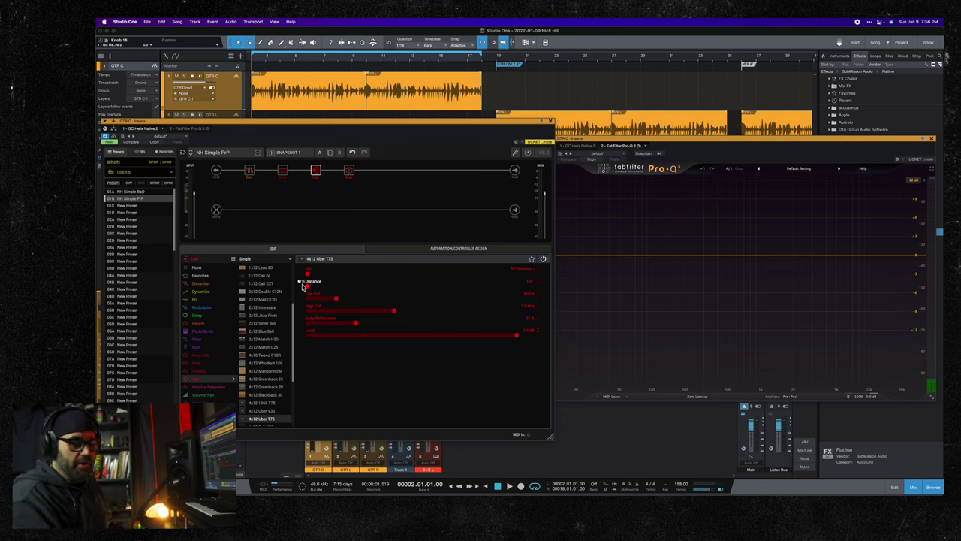
key(space)
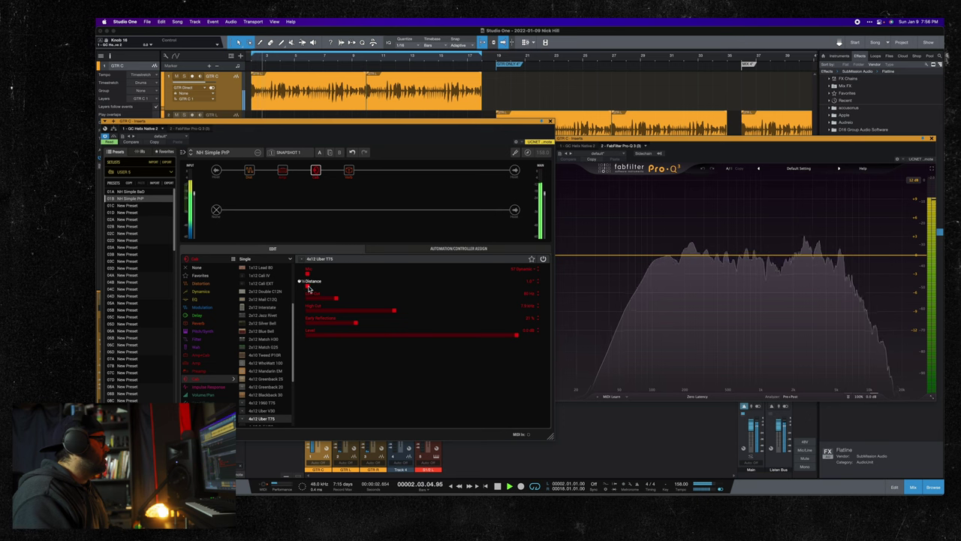
drag(311, 289, 407, 289)
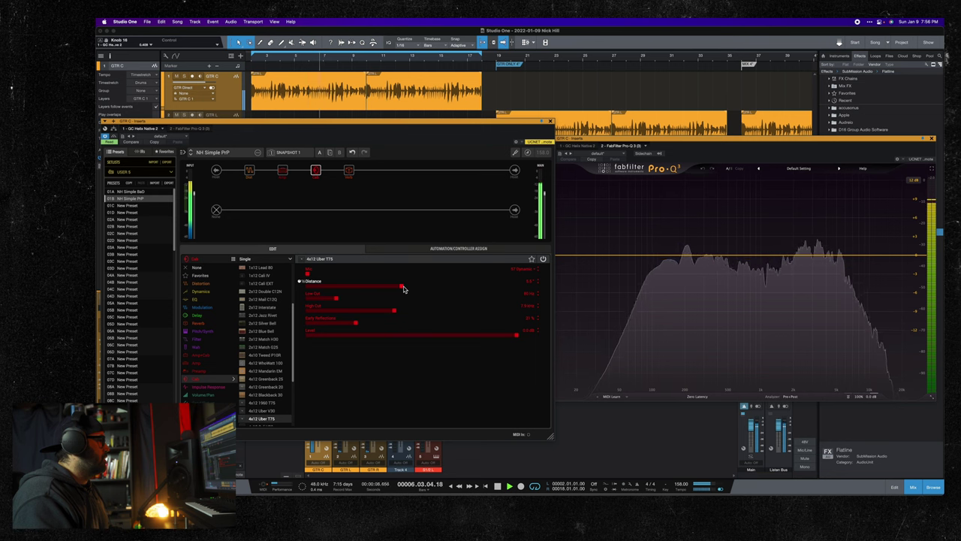
drag(402, 287, 539, 290)
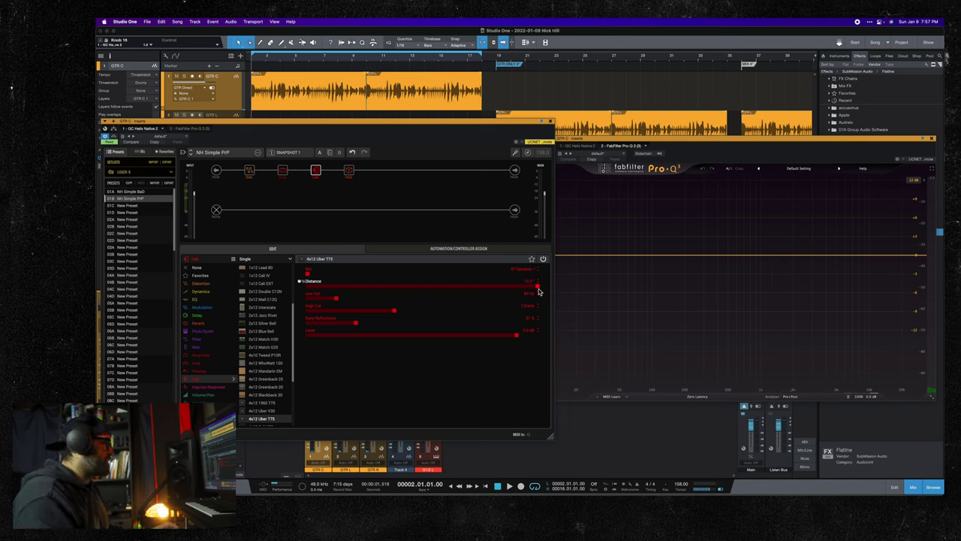
Play the guitar, set the cab's Distance to 4.0" and lower its Low Cut, and stop playback.
key(space)
drag(465, 290, 314, 300)
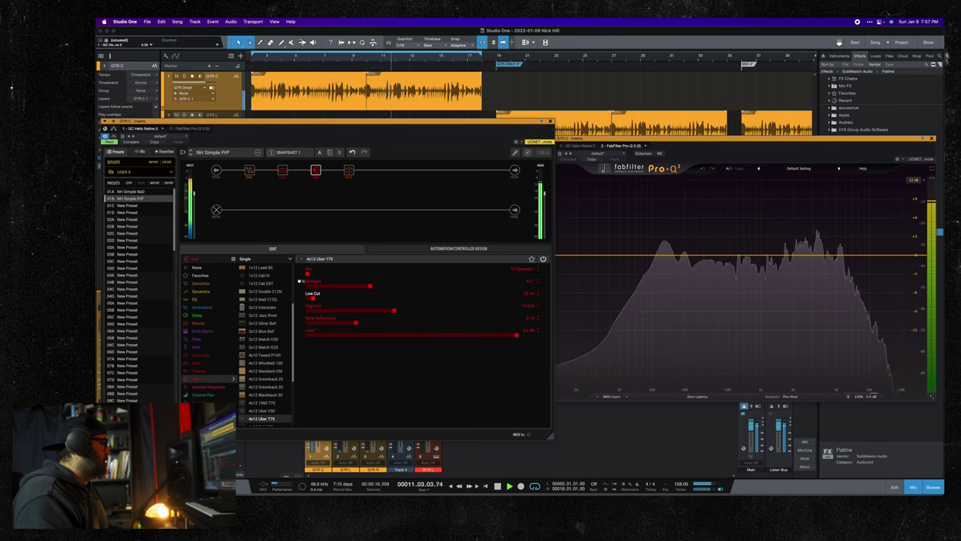
key(space)
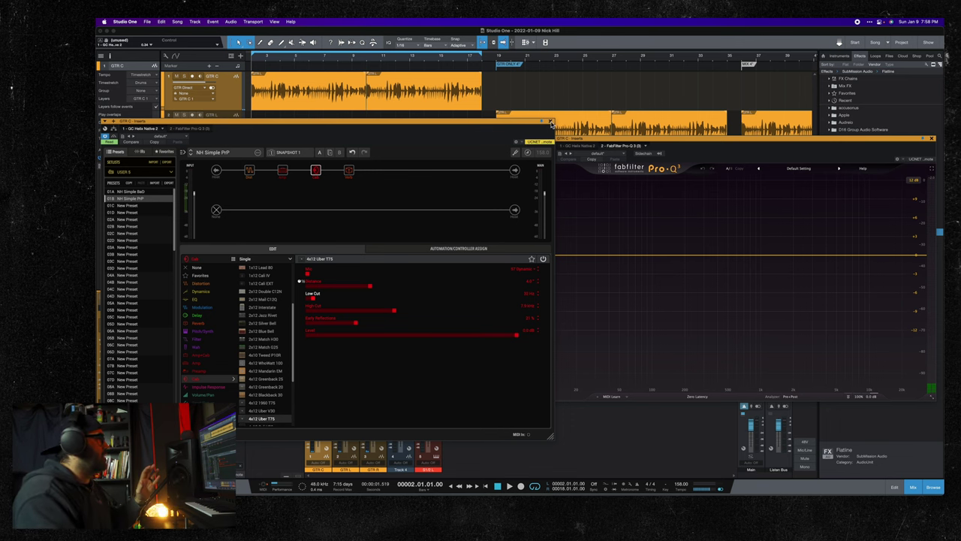
Close the Helix Native and Pro-Q 3 windows and hide the browser.
click(550, 122)
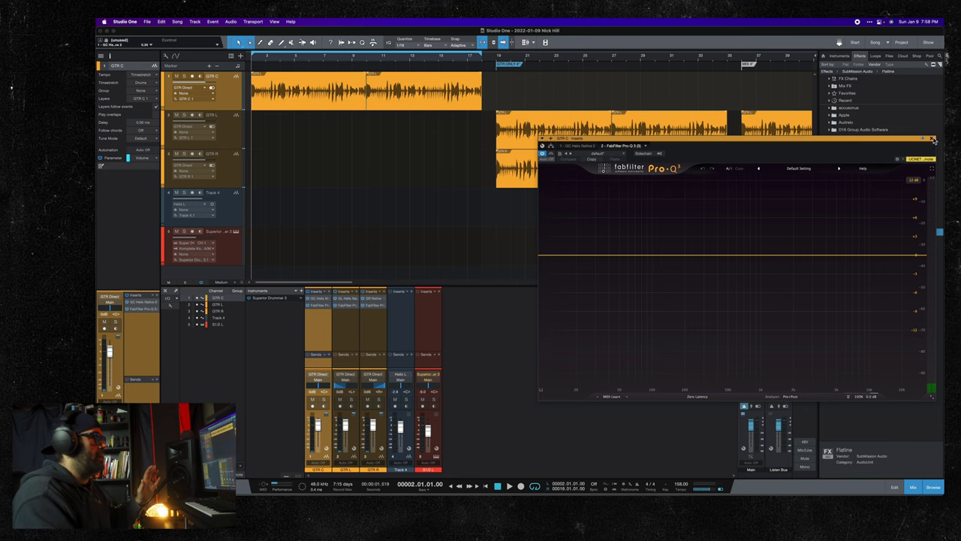
click(933, 140)
click(933, 488)
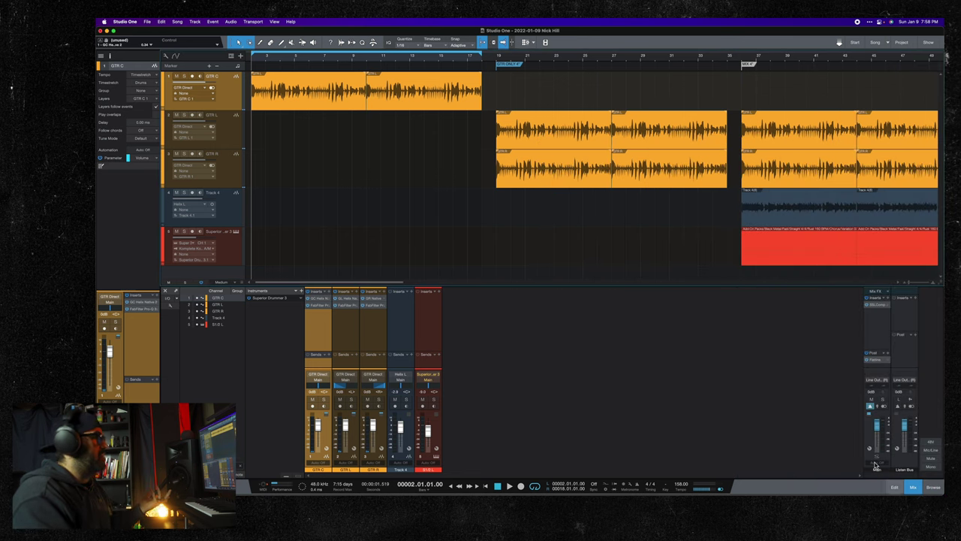
Fit all song sections in the arrangement view, place the playhead at bar 19, and select the GTR L track.
key(w)
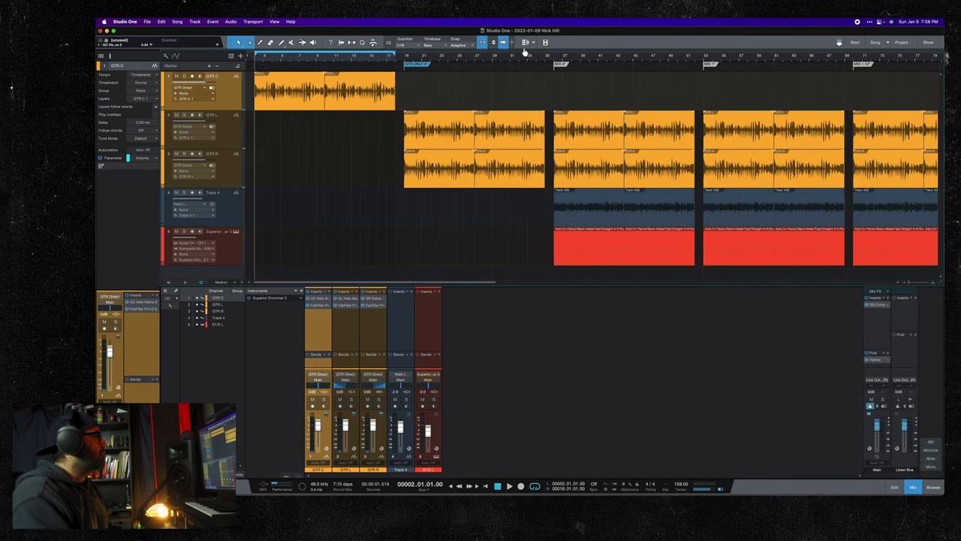
key(shift+w)
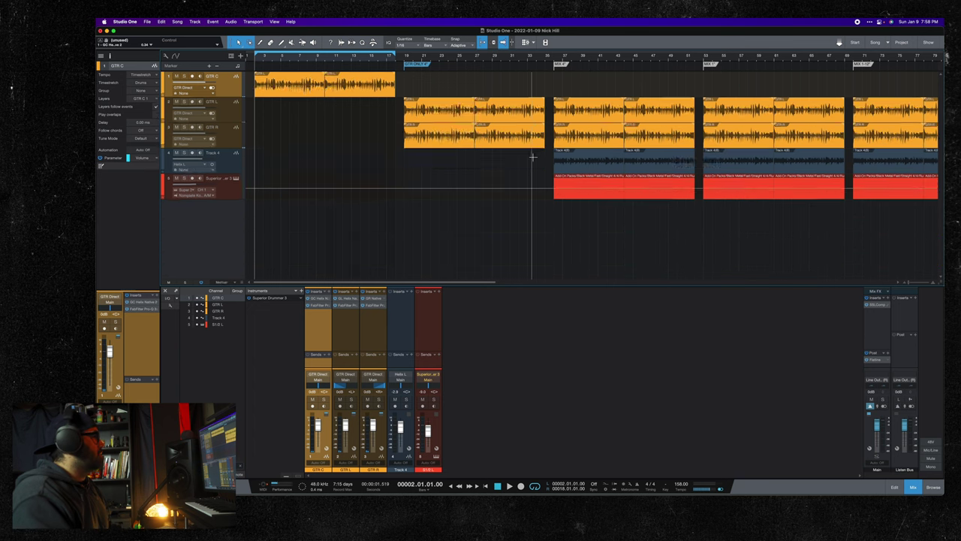
key(shift+e)
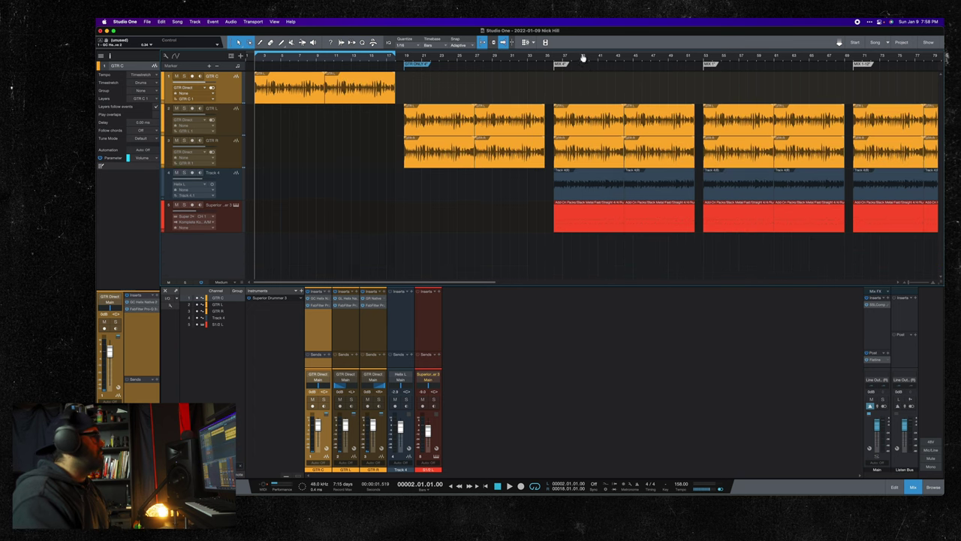
key(w)
key(w)
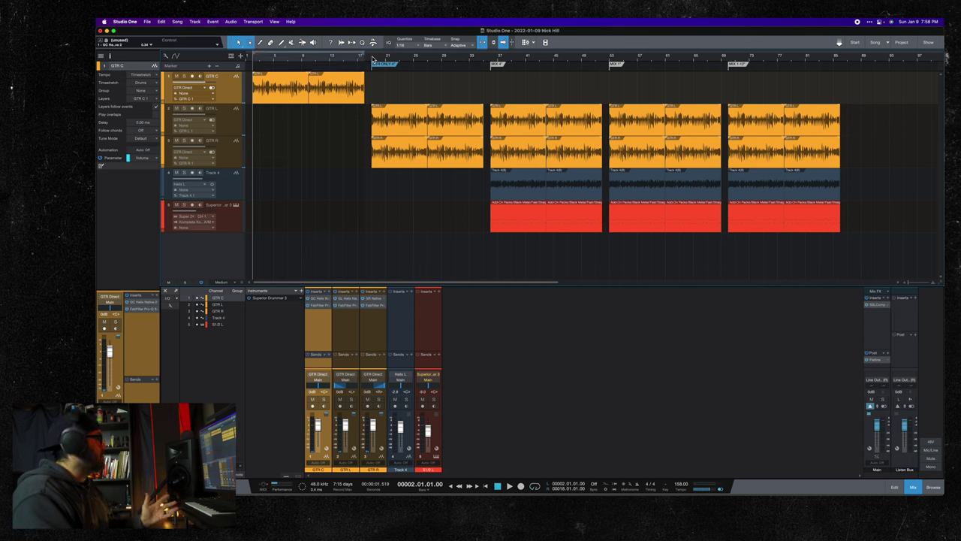
click(372, 59)
click(238, 118)
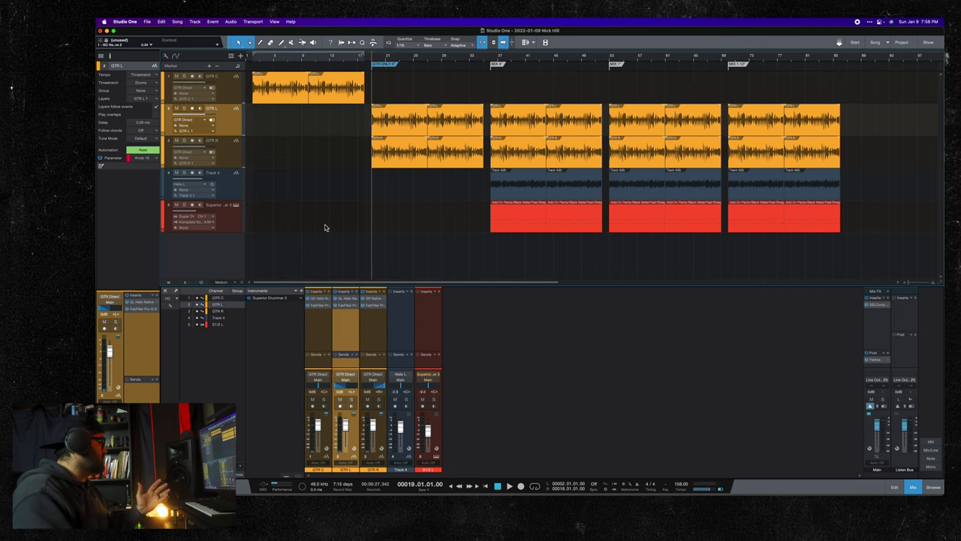
Open GTR L's Helix Native insert, switch to GTR R's instance, and place its window clear of the guitar regions.
click(345, 299)
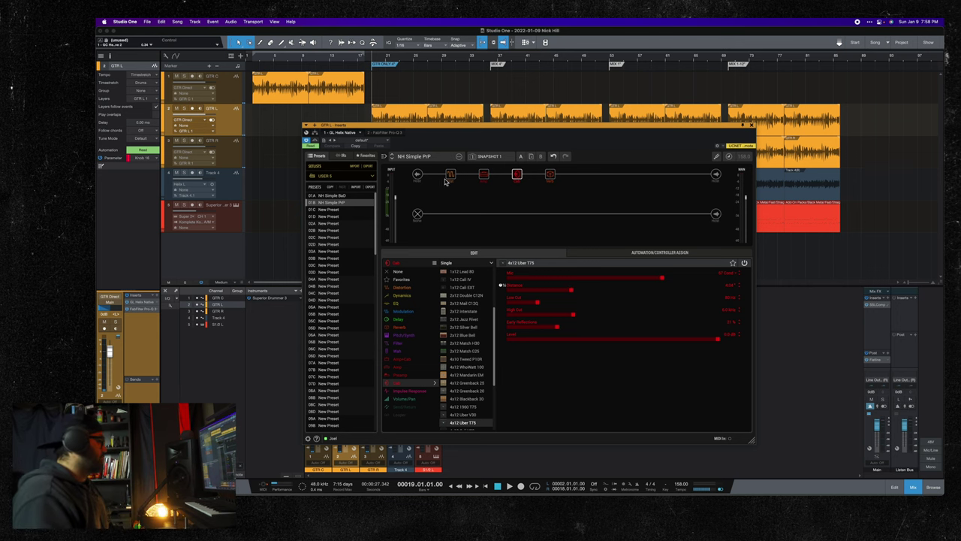
drag(432, 135, 548, 126)
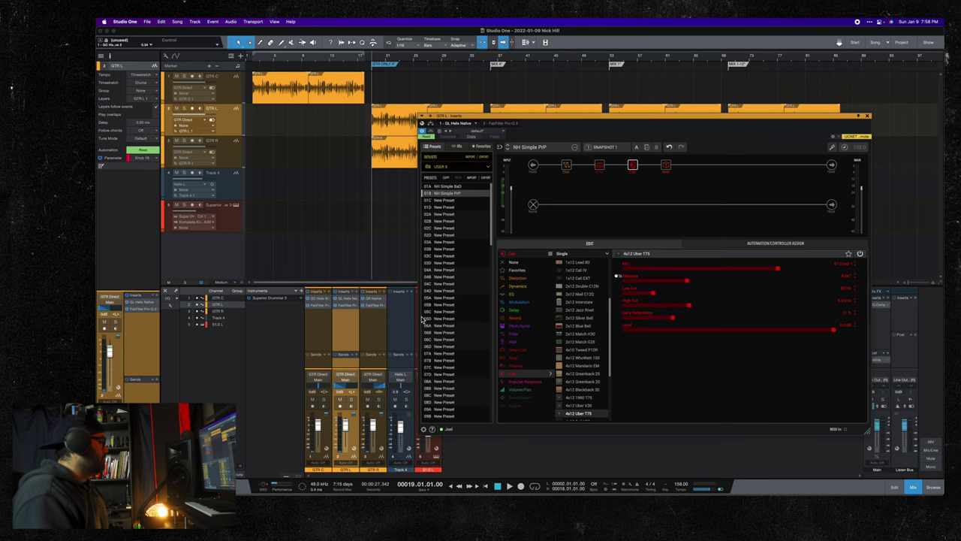
click(217, 159)
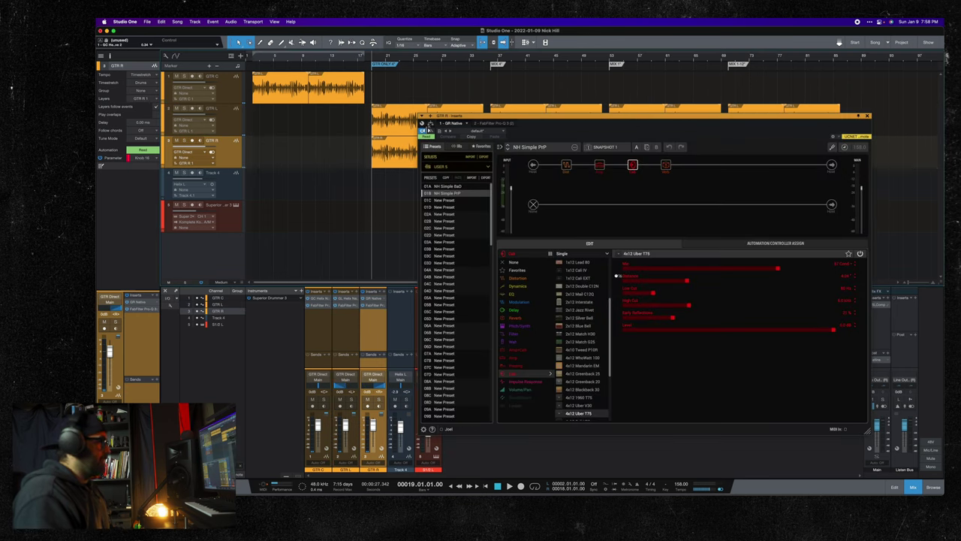
drag(756, 120, 434, 160)
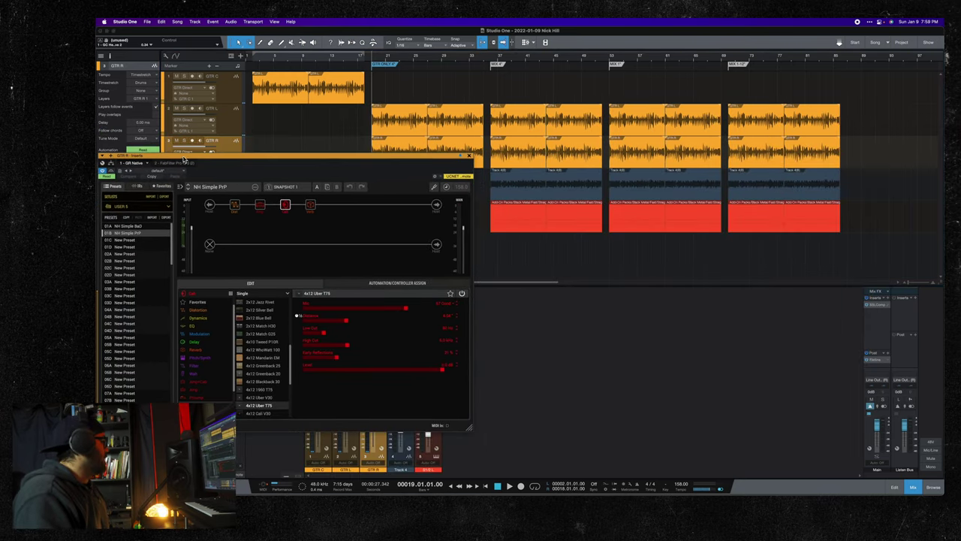
drag(222, 153, 316, 153)
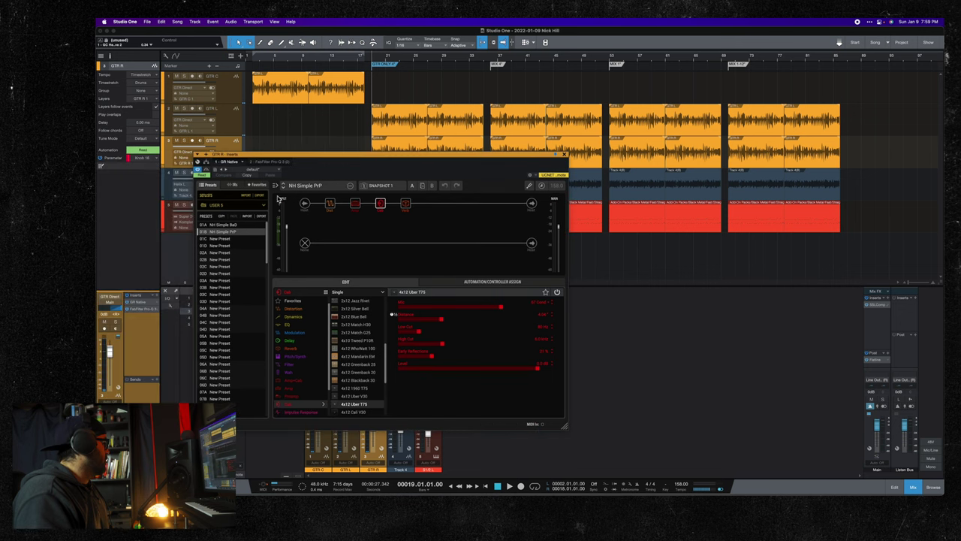
Open GTR R's Pro-Q 3, resize it to Medium, and arrange it beside the Helix Native window below the guitar tracks.
click(139, 310)
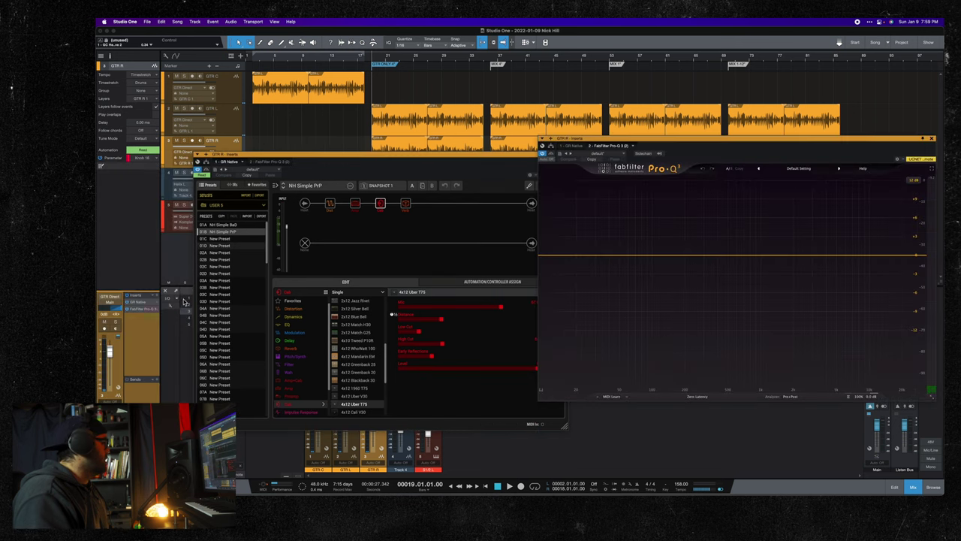
drag(378, 164, 303, 188)
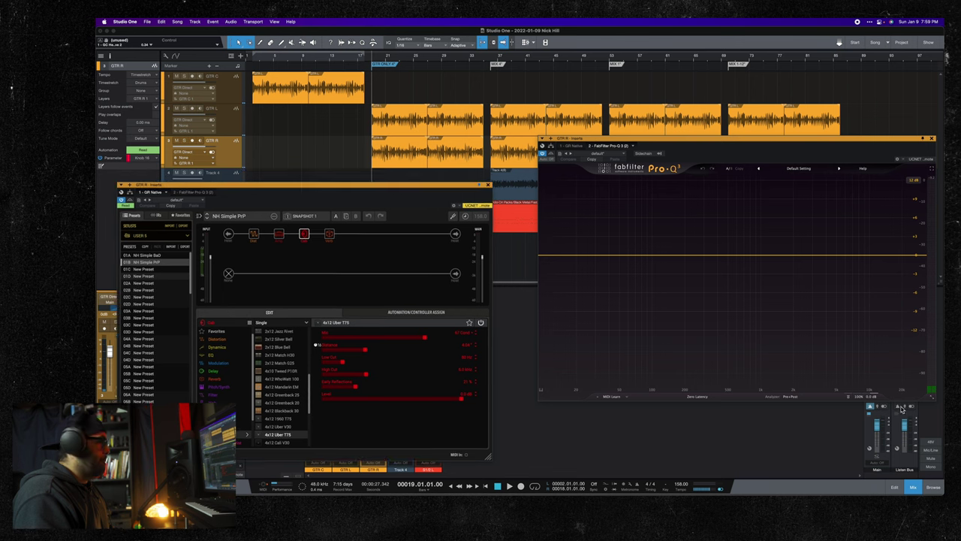
click(930, 397)
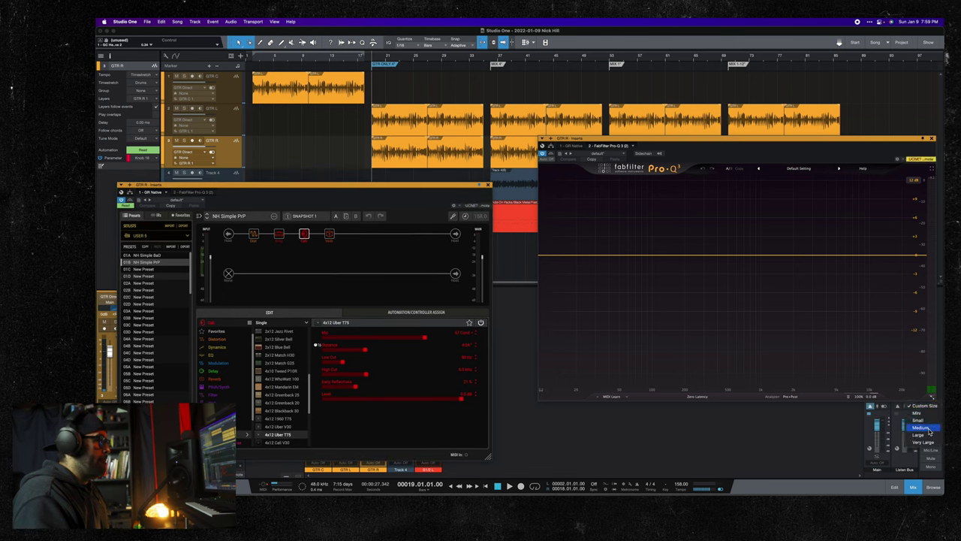
click(921, 428)
drag(719, 138, 762, 258)
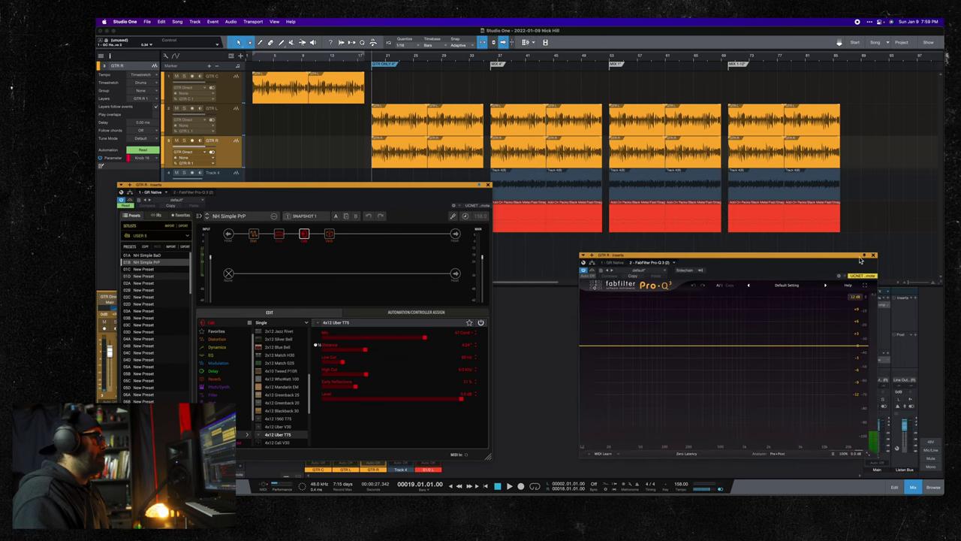
Audition the double-tracked guitars and the 4" mix section from bar 18, keeping Helix Native and Pro-Q 3 in view.
click(366, 57)
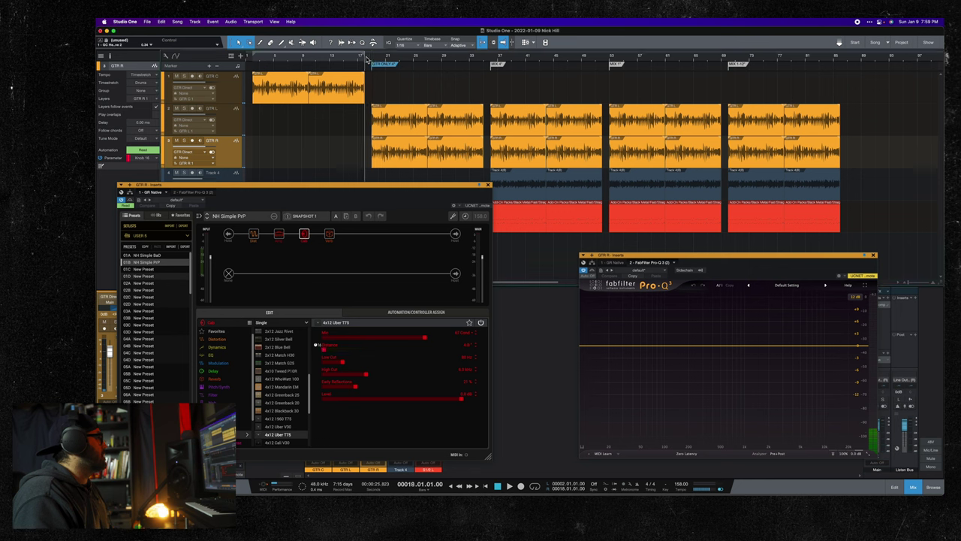
key(space)
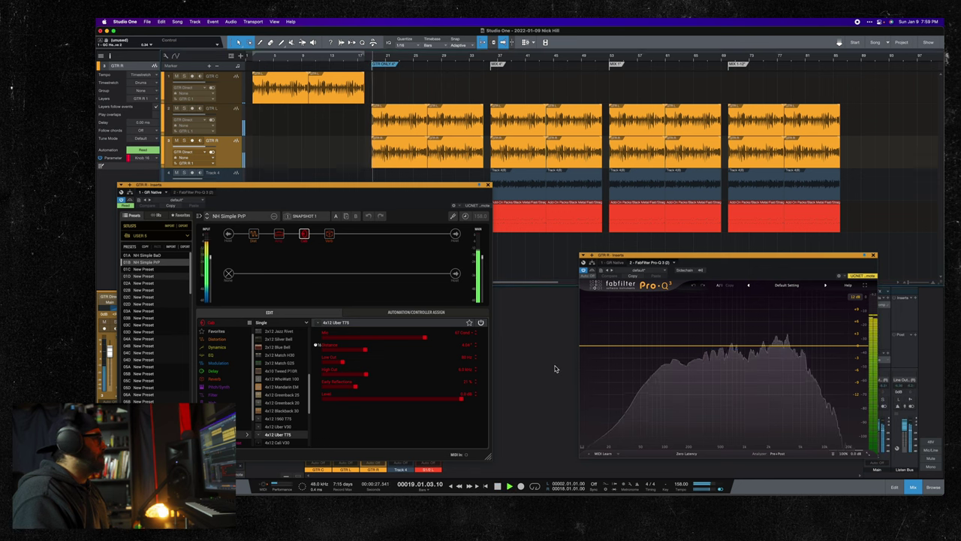
key(space)
key(F3)
drag(279, 187, 342, 197)
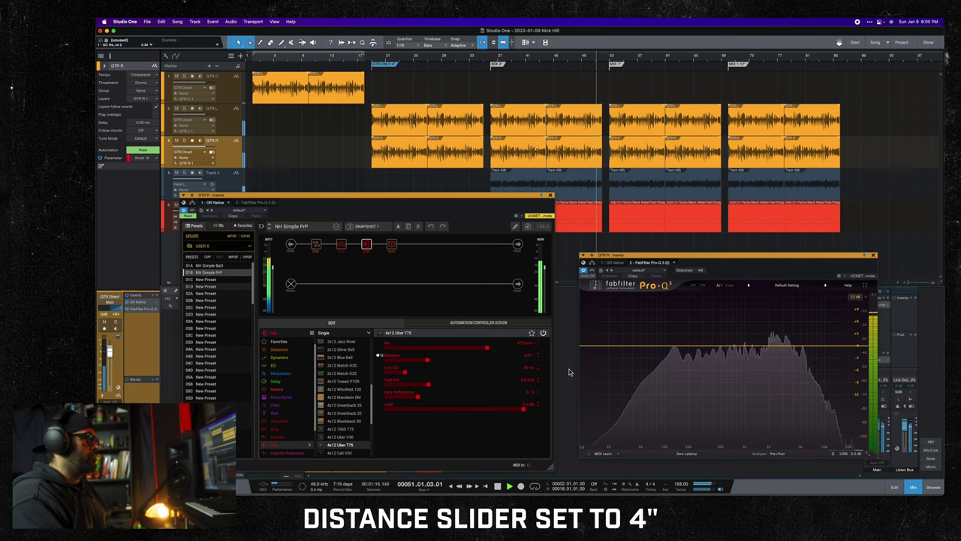
key(space)
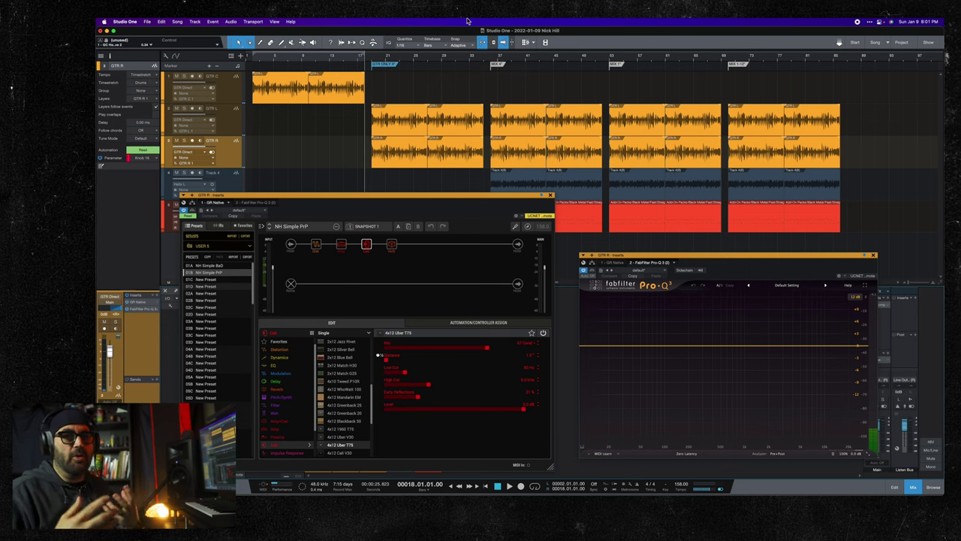
Play the mix sections to compare the 4" and 1" Distance settings, including a pass from bar 49, and stop.
key(space)
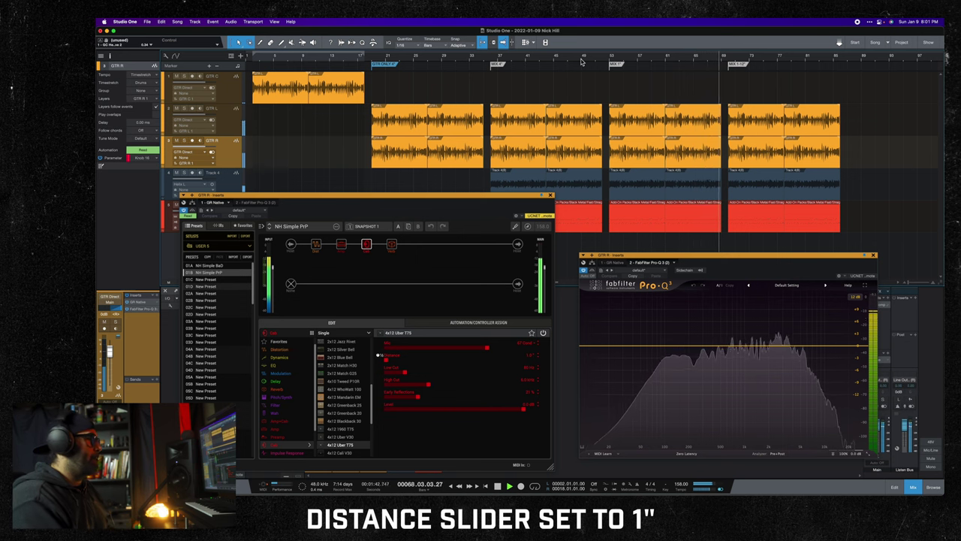
key(space)
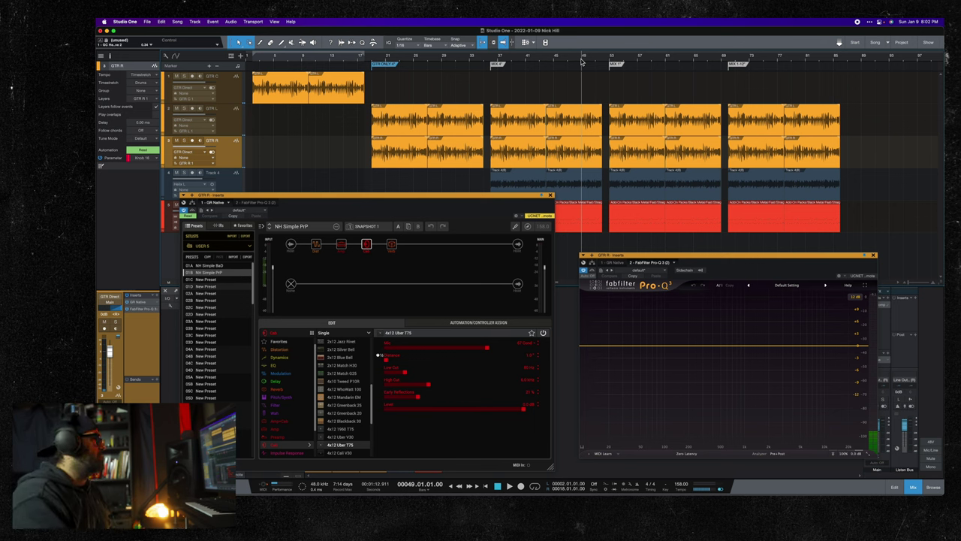
key(space)
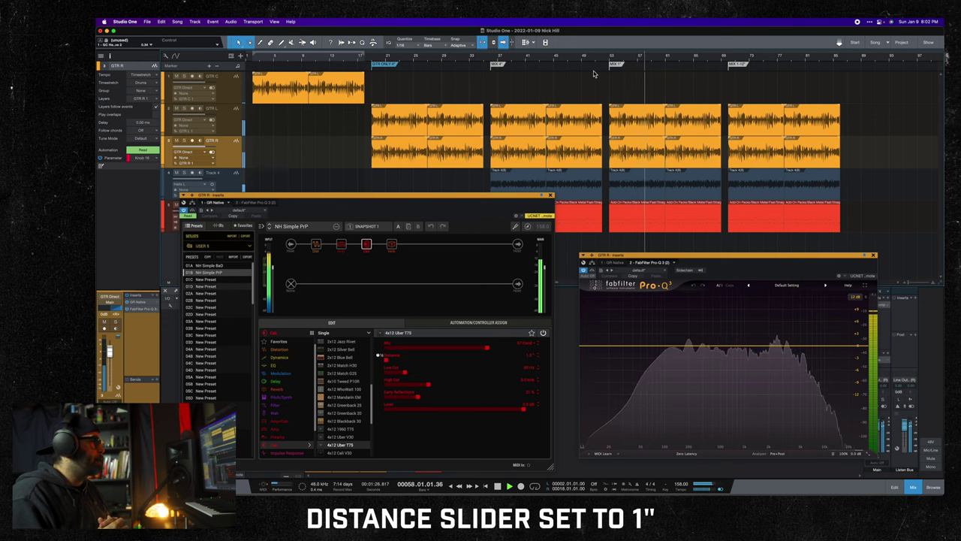
key(space)
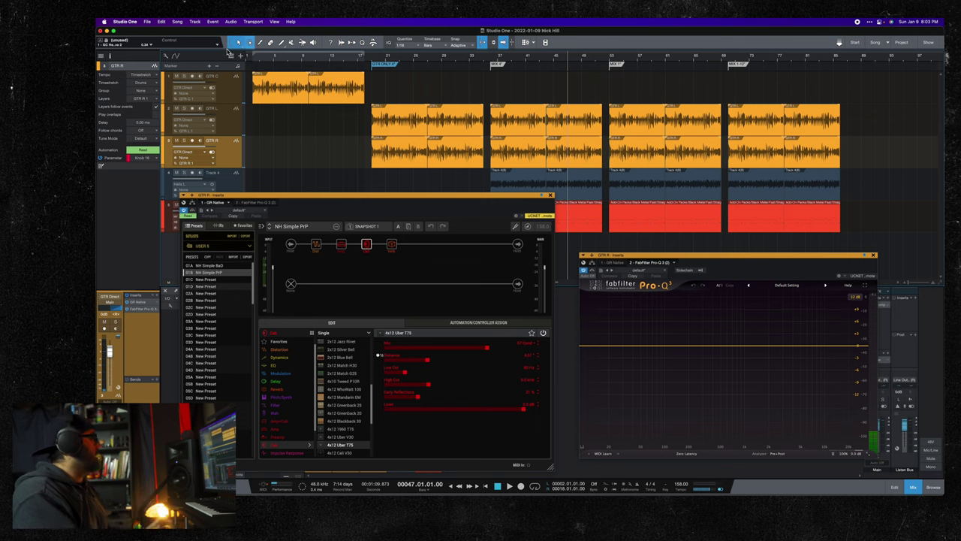
Show the track automation, play the mix from bar 69 through the 1"–12" Distance sweep, and stop.
click(177, 57)
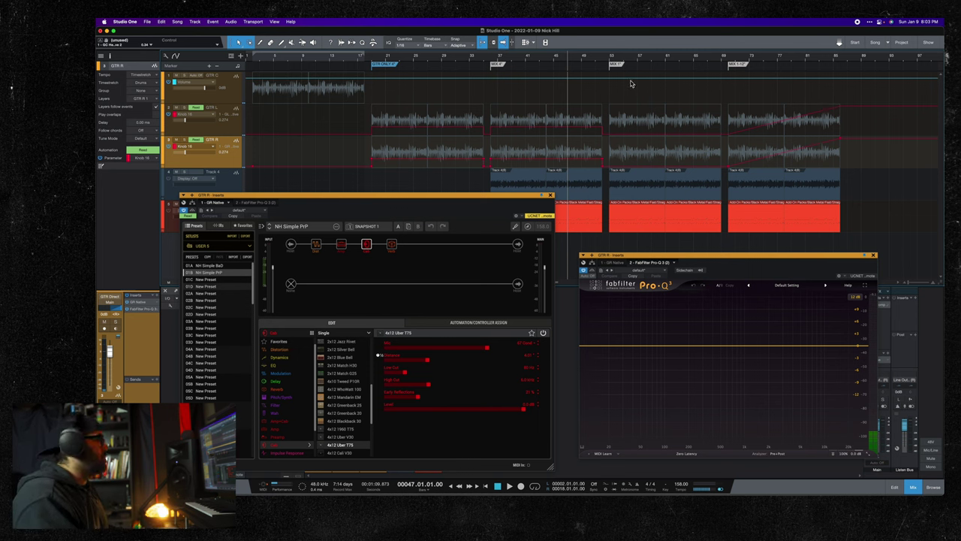
click(721, 61)
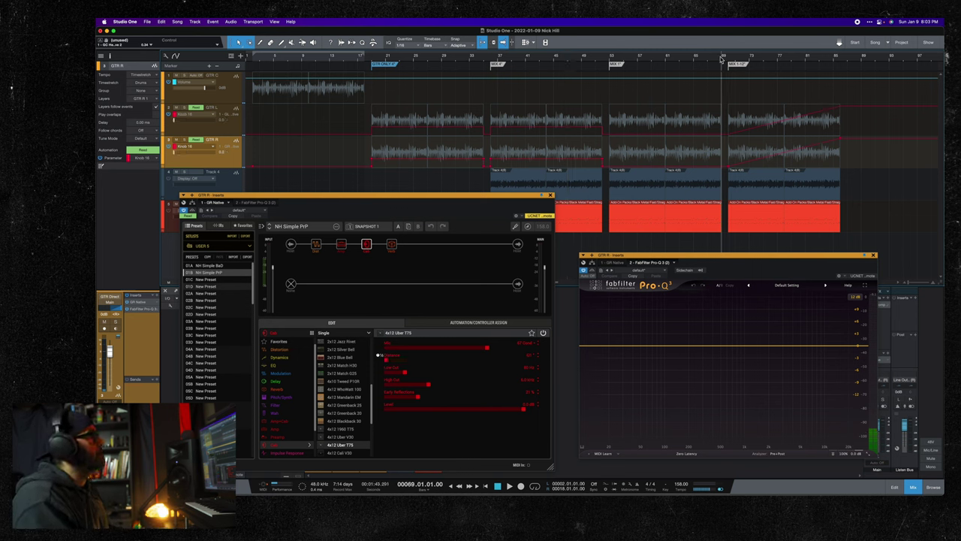
key(space)
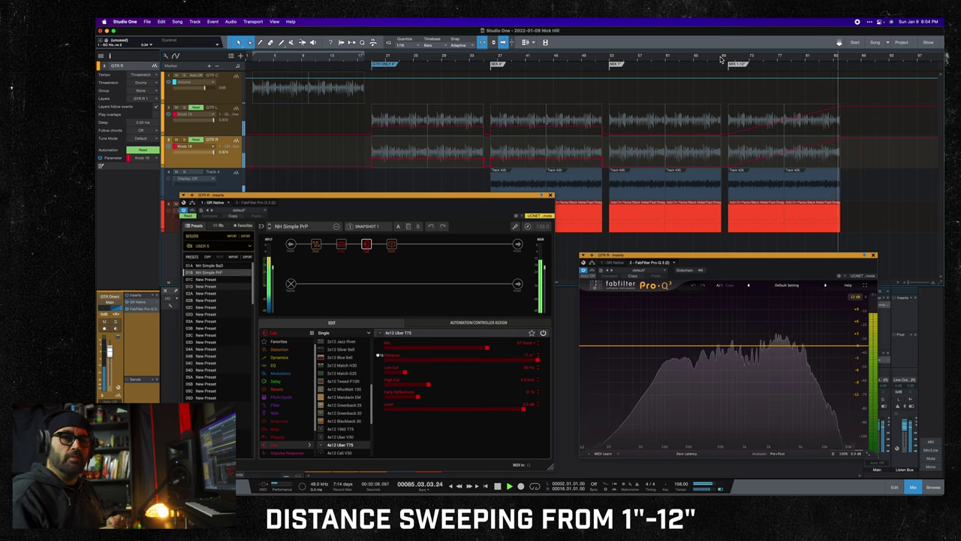
key(space)
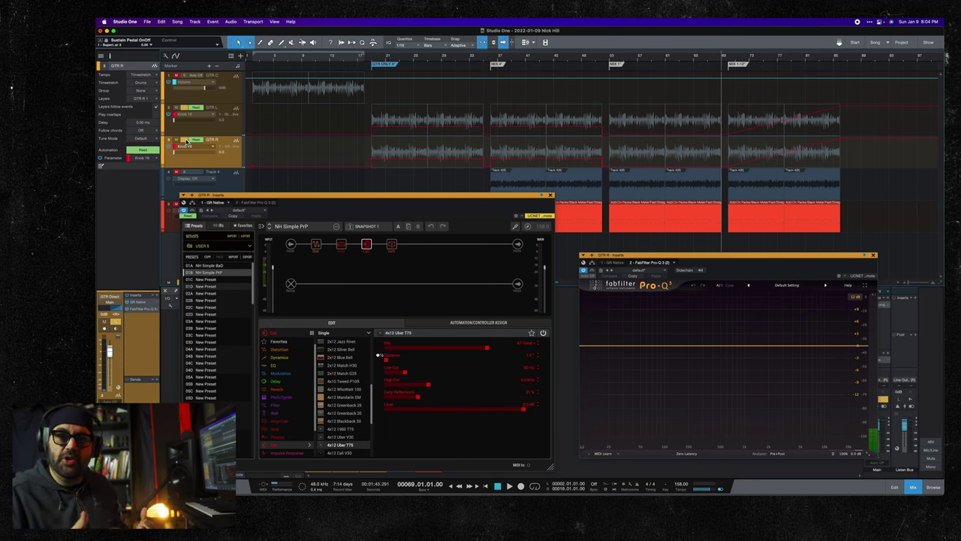
Play the soloed guitars from bar 69 through the 1"–12" Distance sweep, and stop.
key(space)
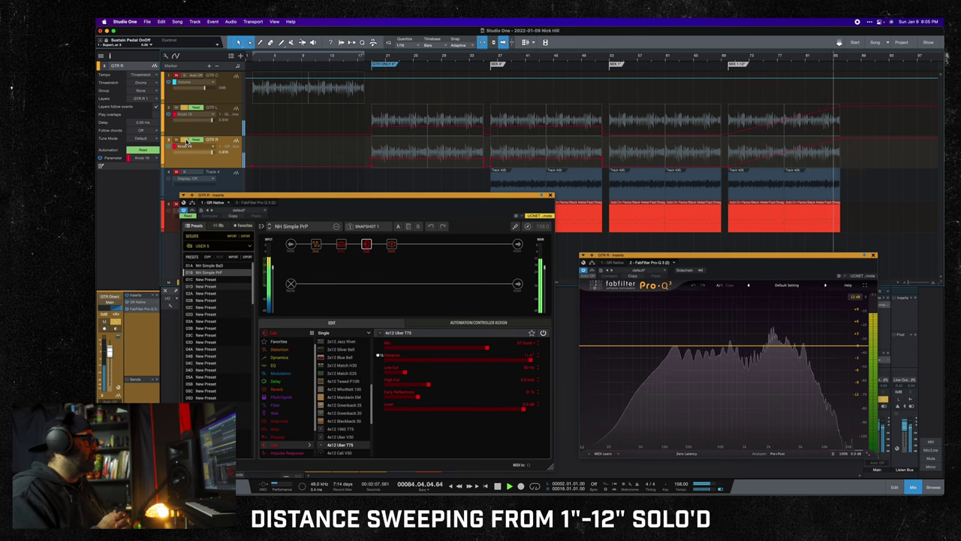
key(space)
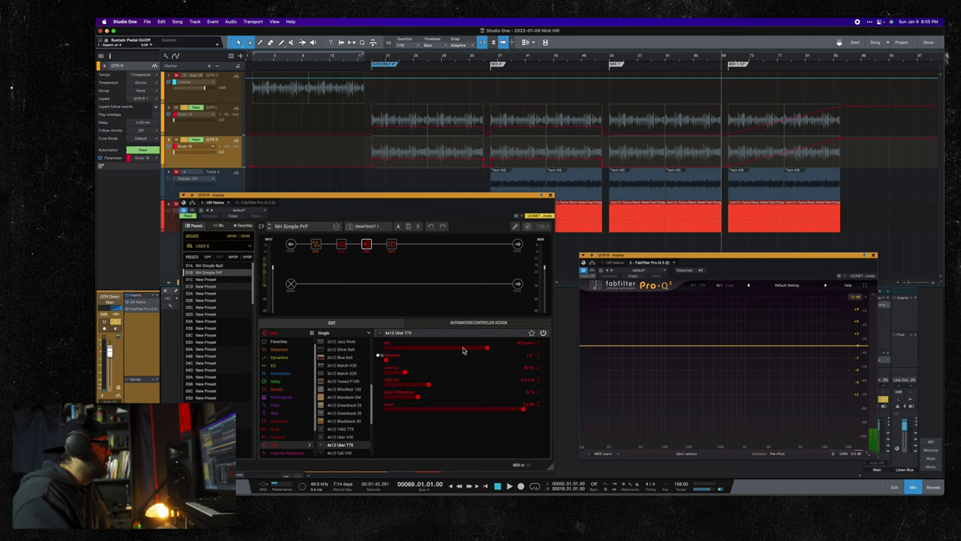
Set the cab mic to the 414 Cond on GTR R and GTR L, and shrink GTR L's Helix Native window.
drag(464, 350, 460, 351)
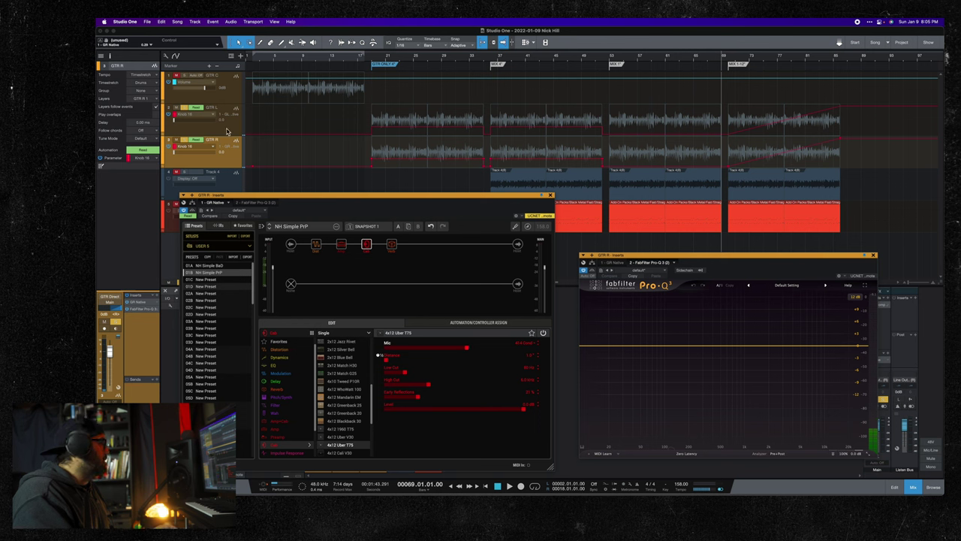
click(226, 131)
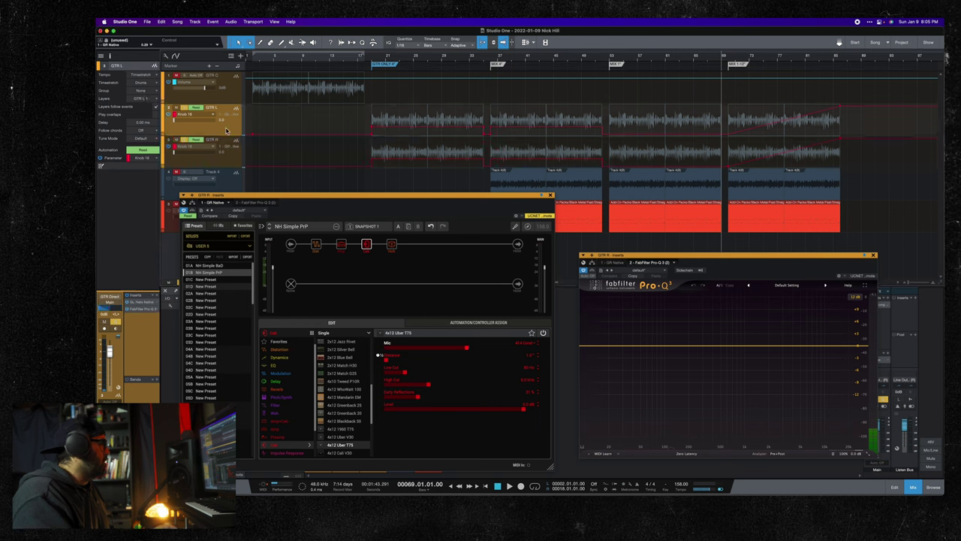
click(239, 165)
drag(584, 122, 271, 91)
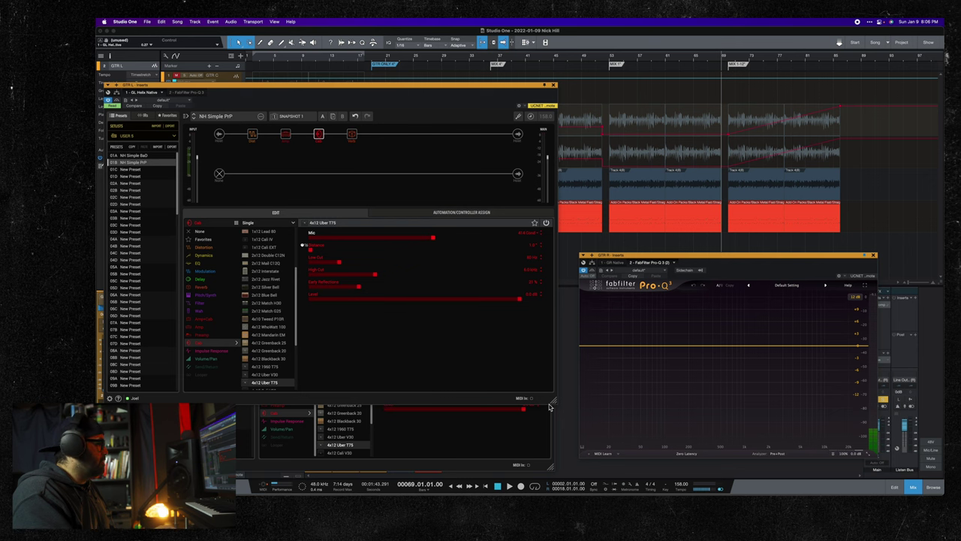
drag(555, 406, 515, 373)
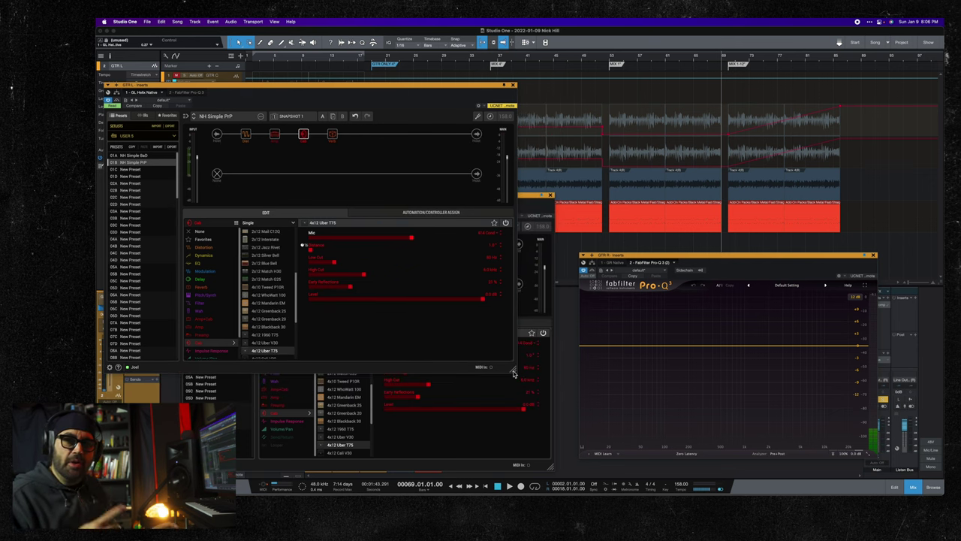
Bring GTR R's Helix Native to the front, audition the soloed 414 mic Distance sweep beside Pro-Q 3, and stop.
click(511, 440)
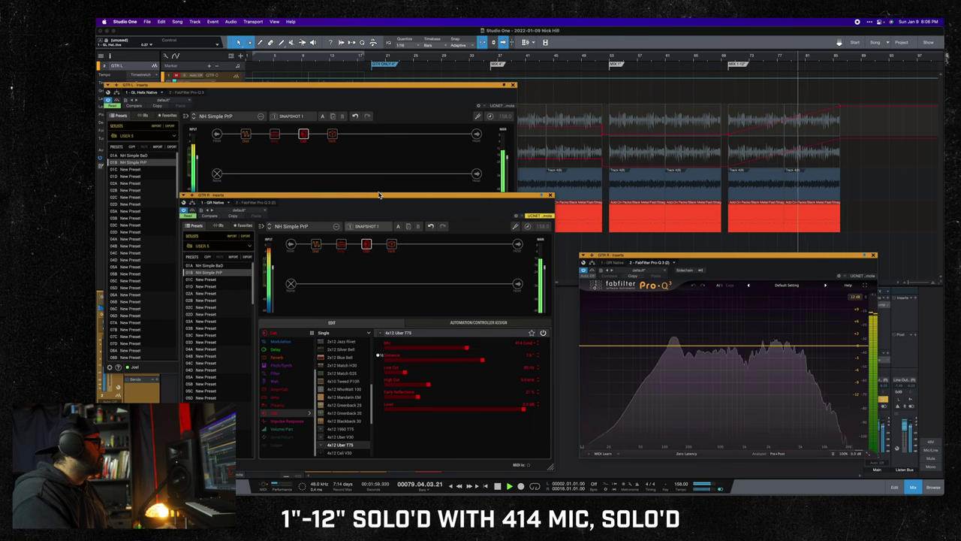
mouse_move(379, 197)
mouse_down()
mouse_move(382, 268)
mouse_move(375, 198)
mouse_up()
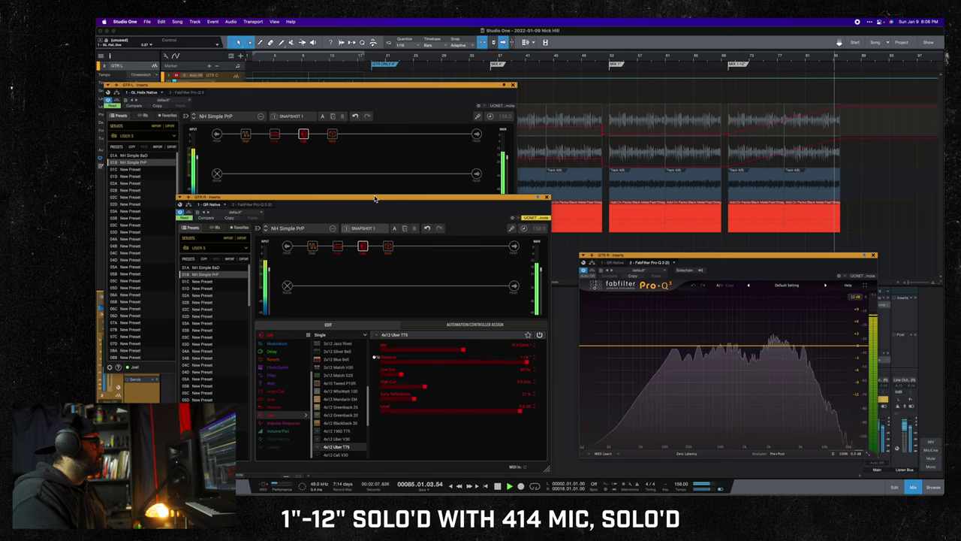
key(space)
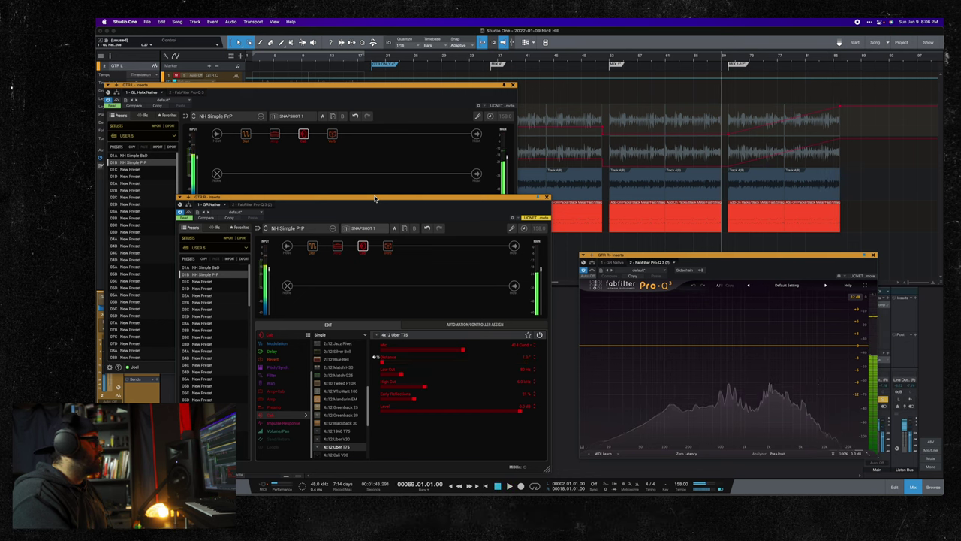
Unsolo both guitar tracks, moving GTR L's Helix Native window clear of the track controls.
drag(279, 88, 398, 92)
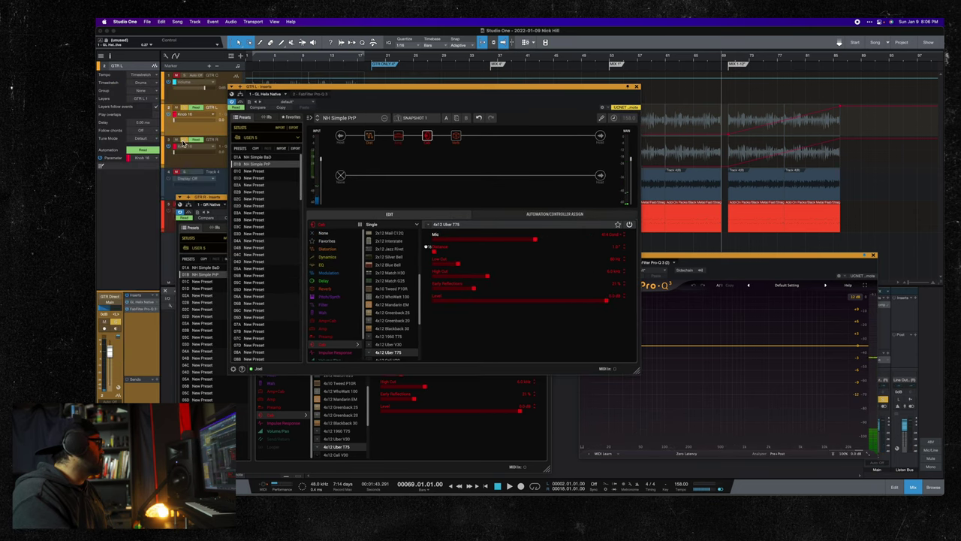
click(188, 114)
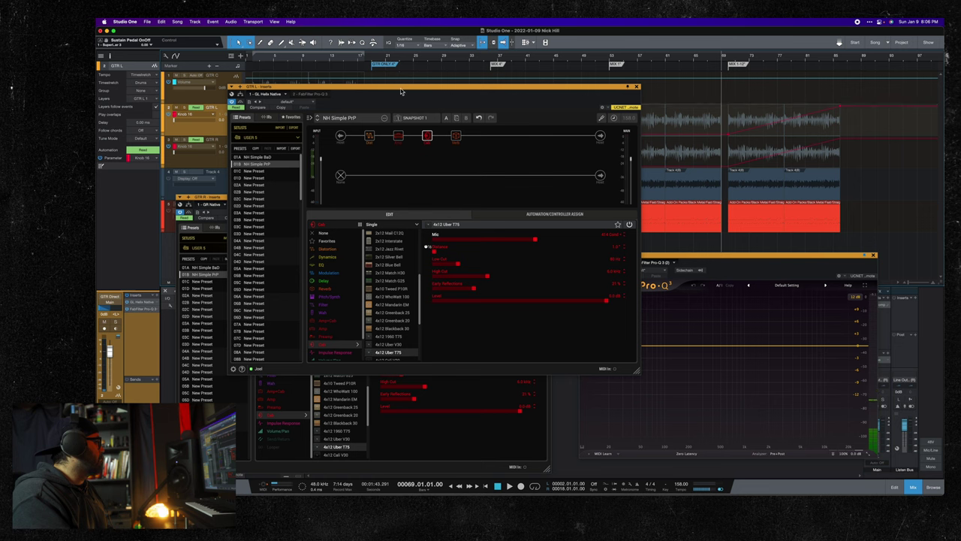
drag(399, 92, 328, 86)
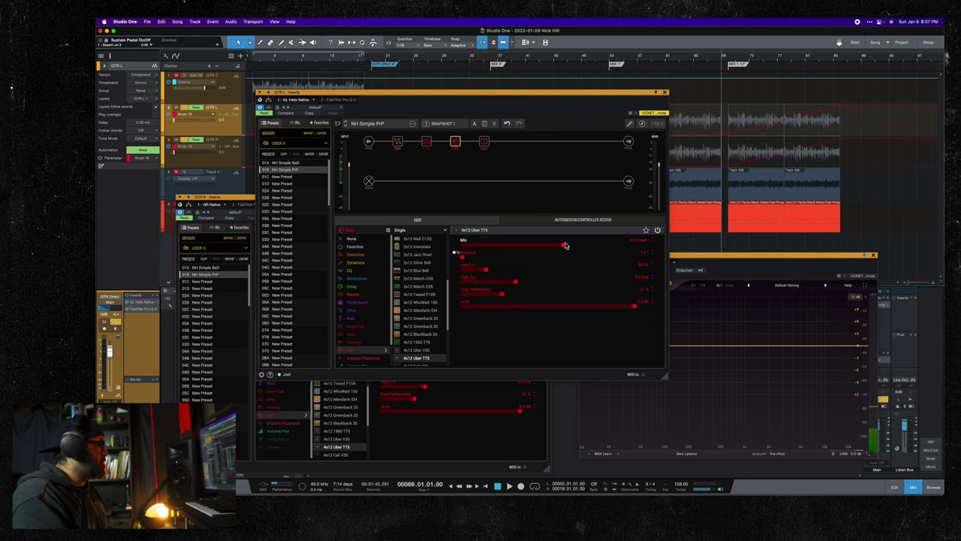
Set the cab mic to the 57 Dynamic on GTR L and GTR R, and arrange both Helix Native windows beside Pro-Q 3.
drag(563, 249, 438, 251)
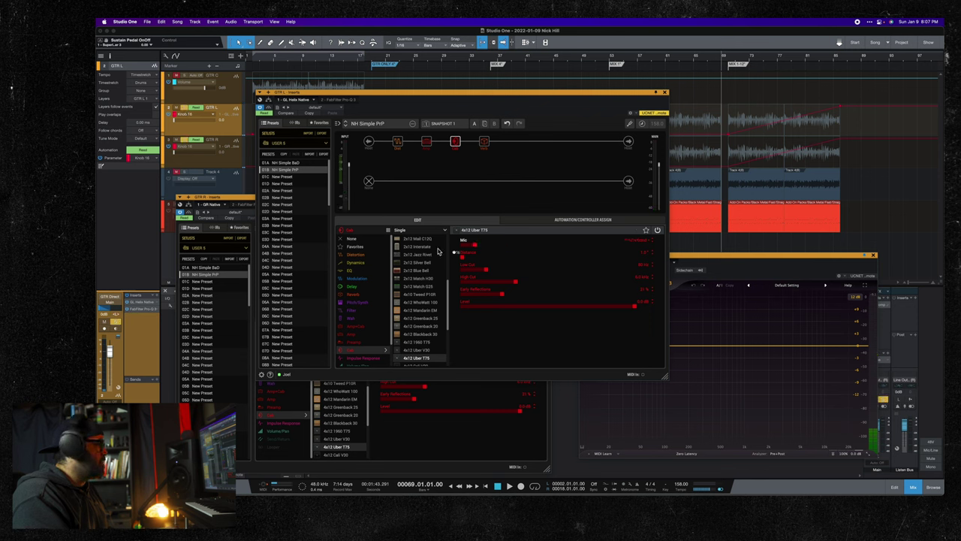
click(424, 448)
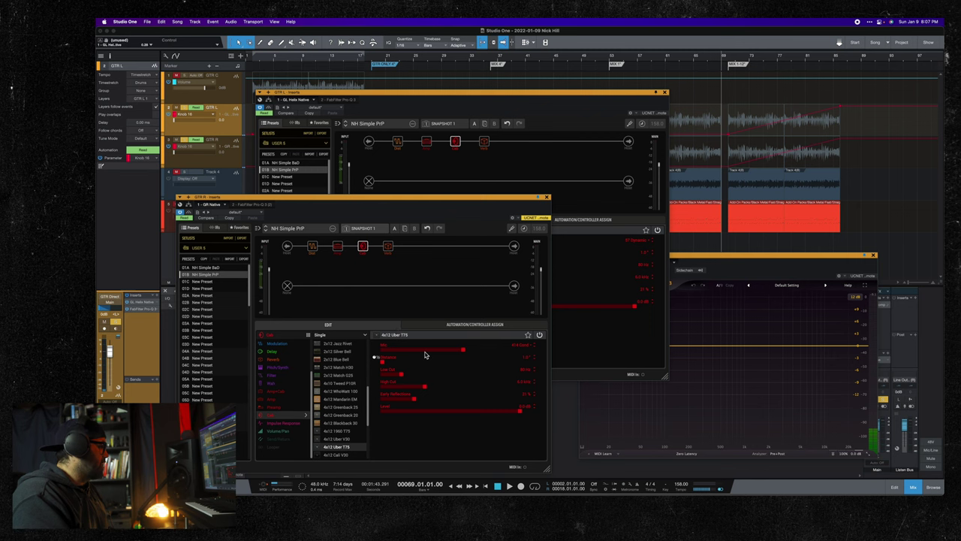
drag(487, 104, 365, 83)
click(450, 436)
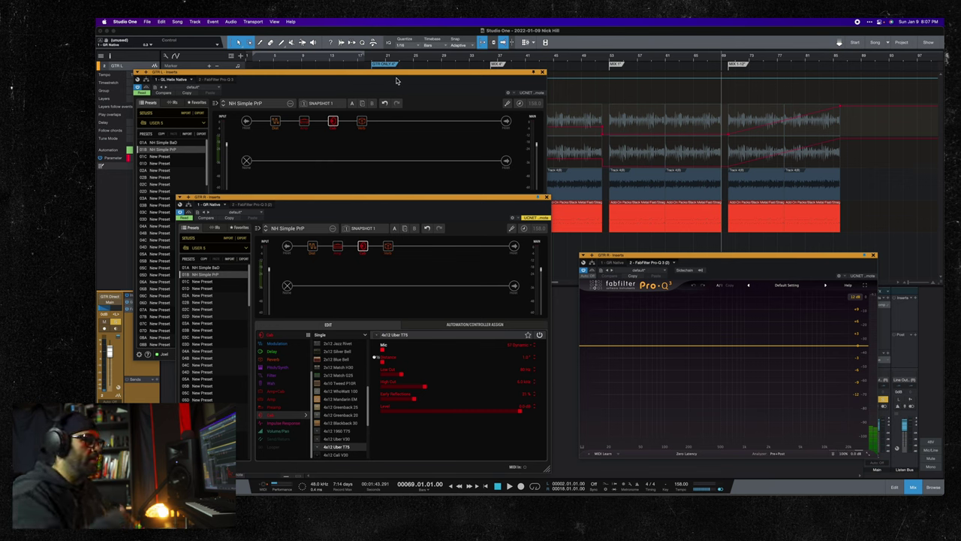
Play the soloed 57 mic Distance sweep from bar 69, replay it from bar 78 while examining Pro-Q 3's spectrum, and stop.
key(space)
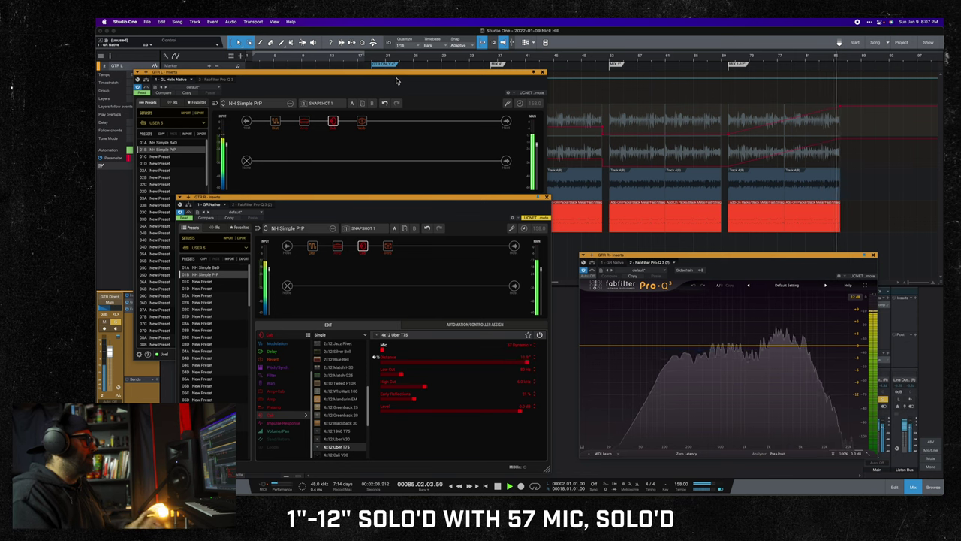
key(space)
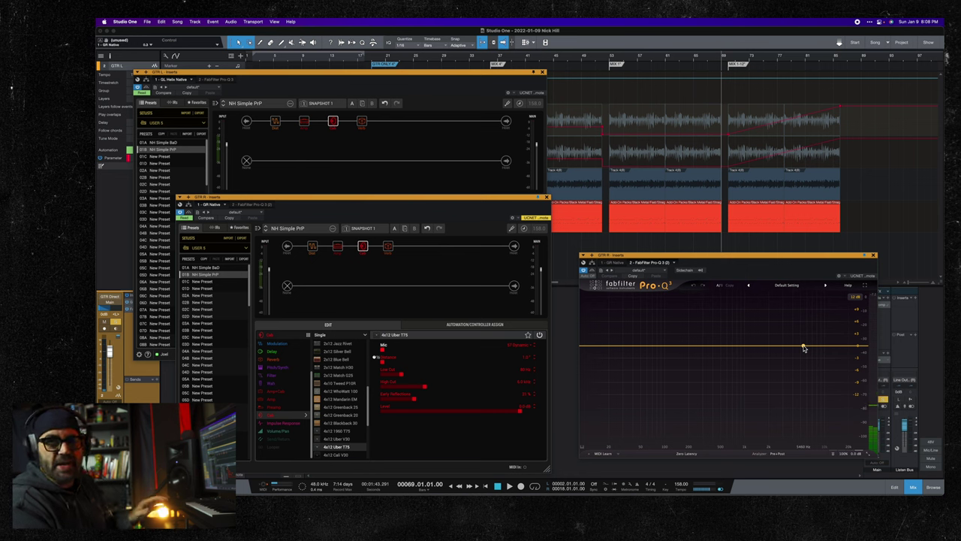
click(786, 62)
key(space)
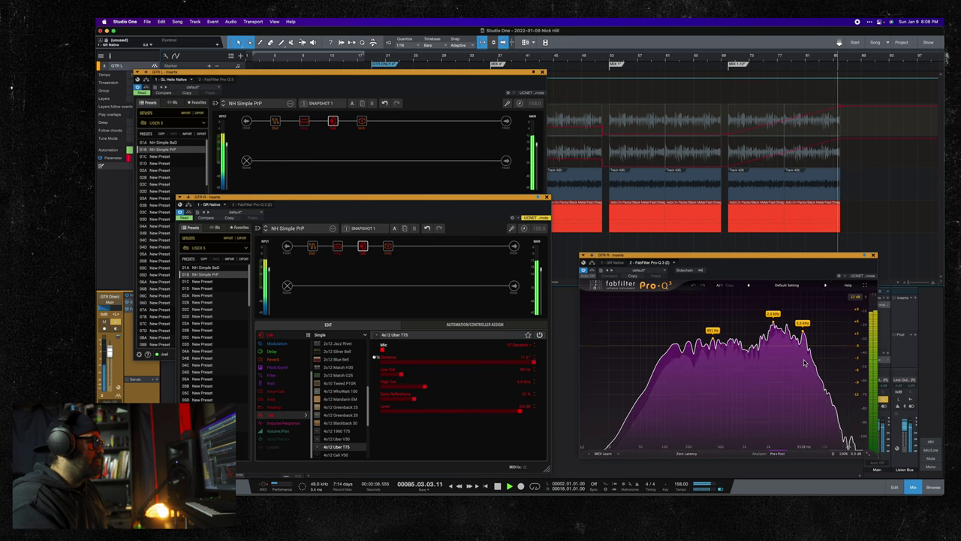
key(space)
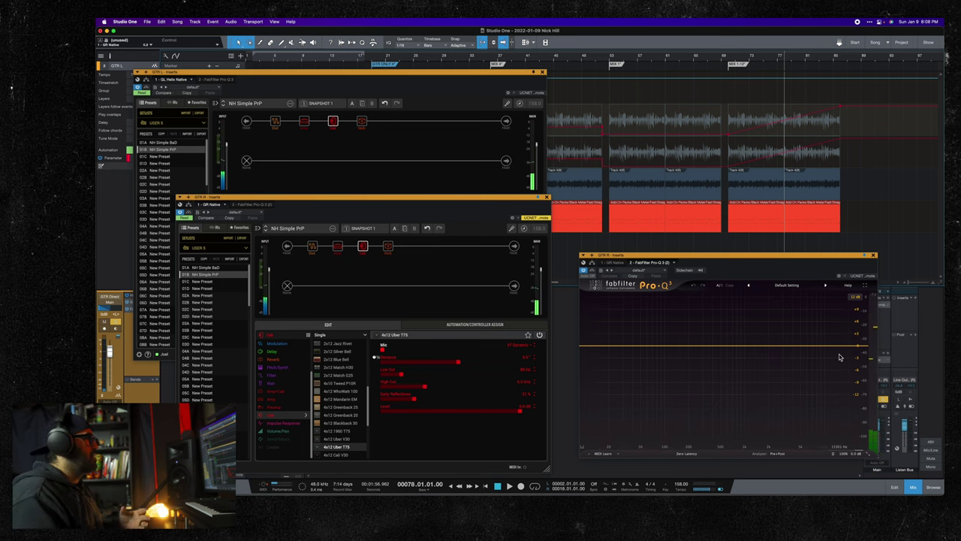
Move GTR L's Helix Native window off the track controls, unsolo both guitars, and return the window beside Pro-Q 3.
click(332, 121)
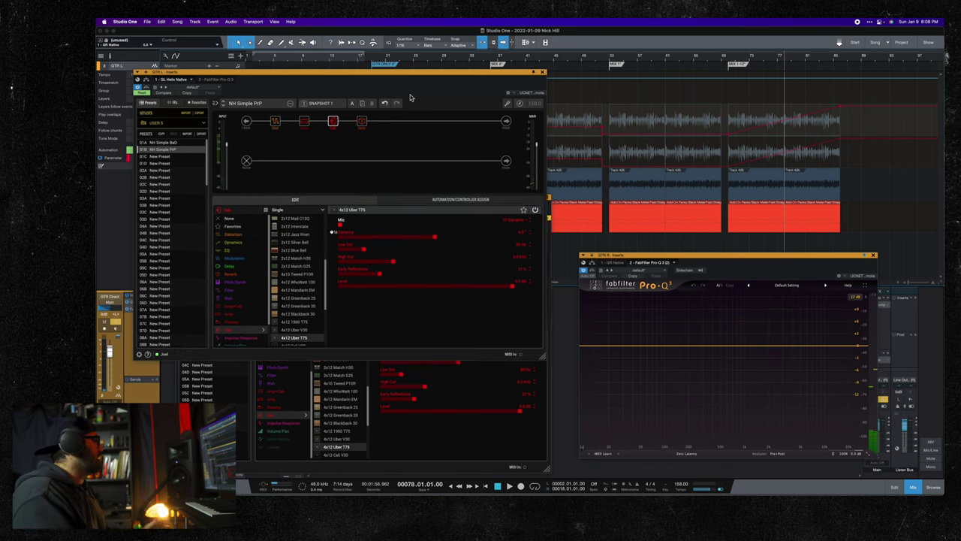
drag(412, 97, 537, 118)
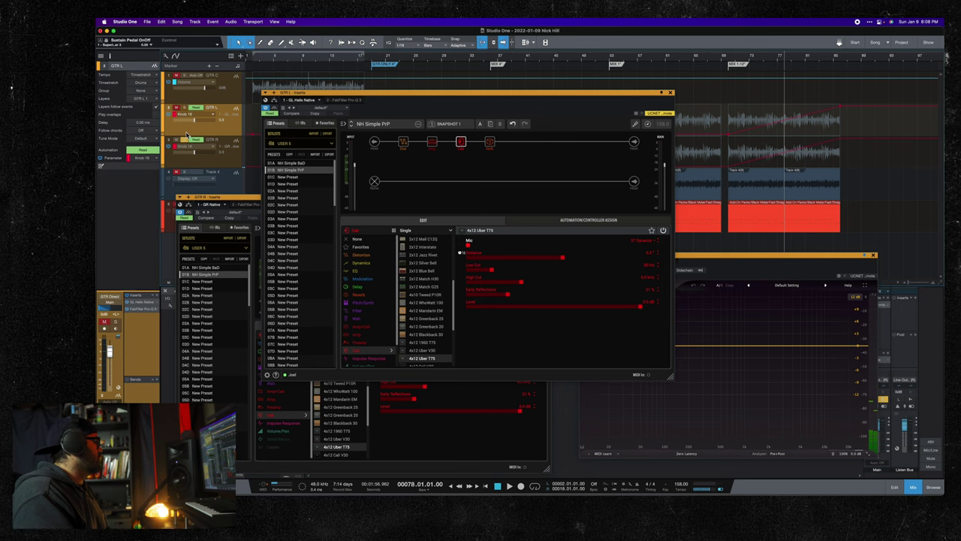
drag(518, 100, 386, 86)
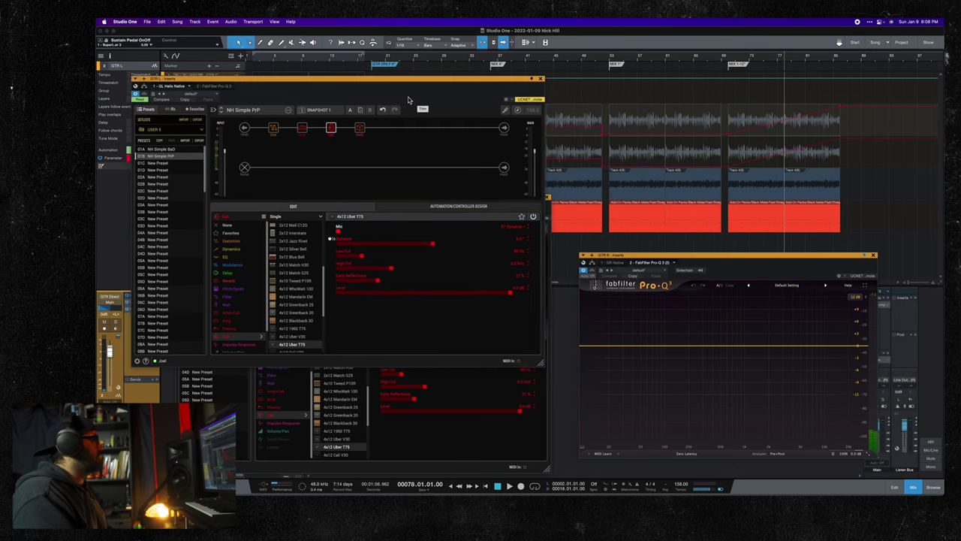
Play the full mix from bar 69 through the 1"–12" Distance sweep with the 57 mic, and stop.
click(723, 59)
key(space)
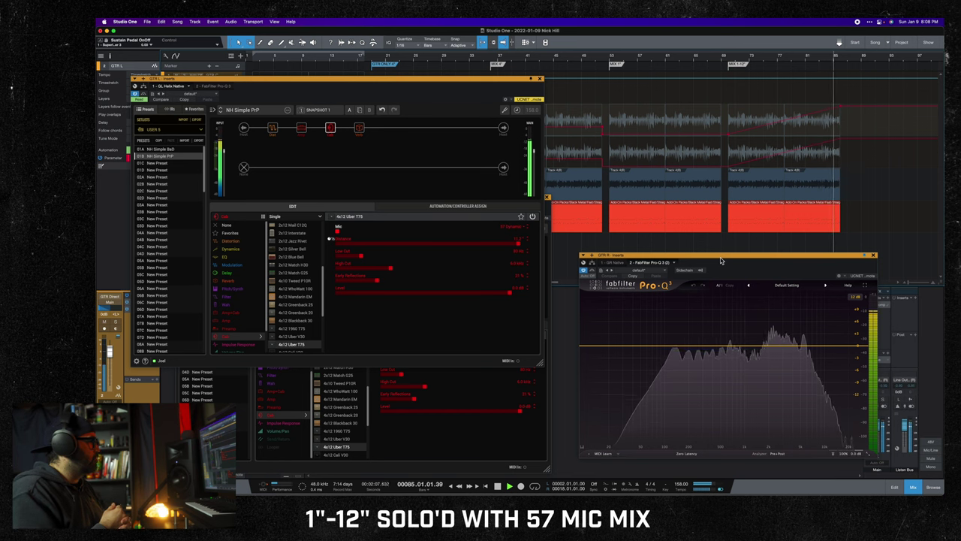
key(space)
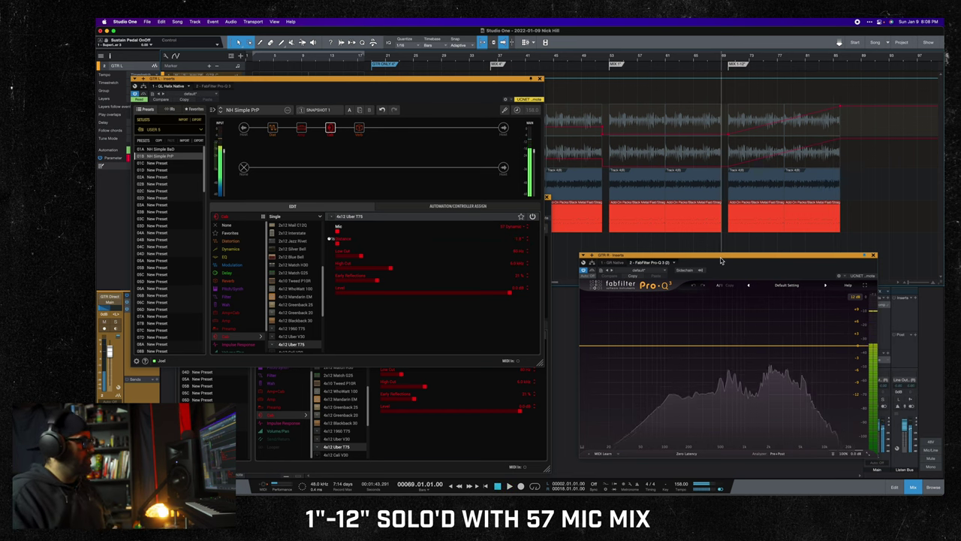